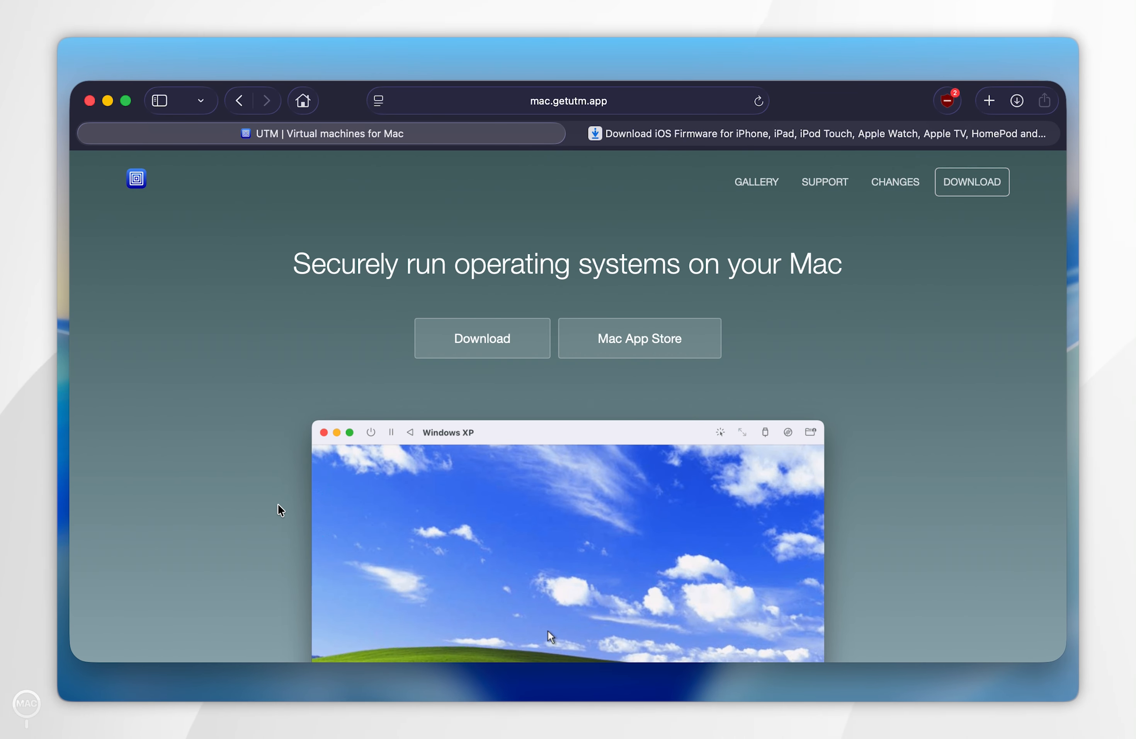
Step: Examine the UTM website's sections on Apple Silicon support, classic operating system emulation and macOS virtualization
{"action": "scroll", "coordinate": [278, 503], "scroll_direction": "down", "scroll_amount": 15}
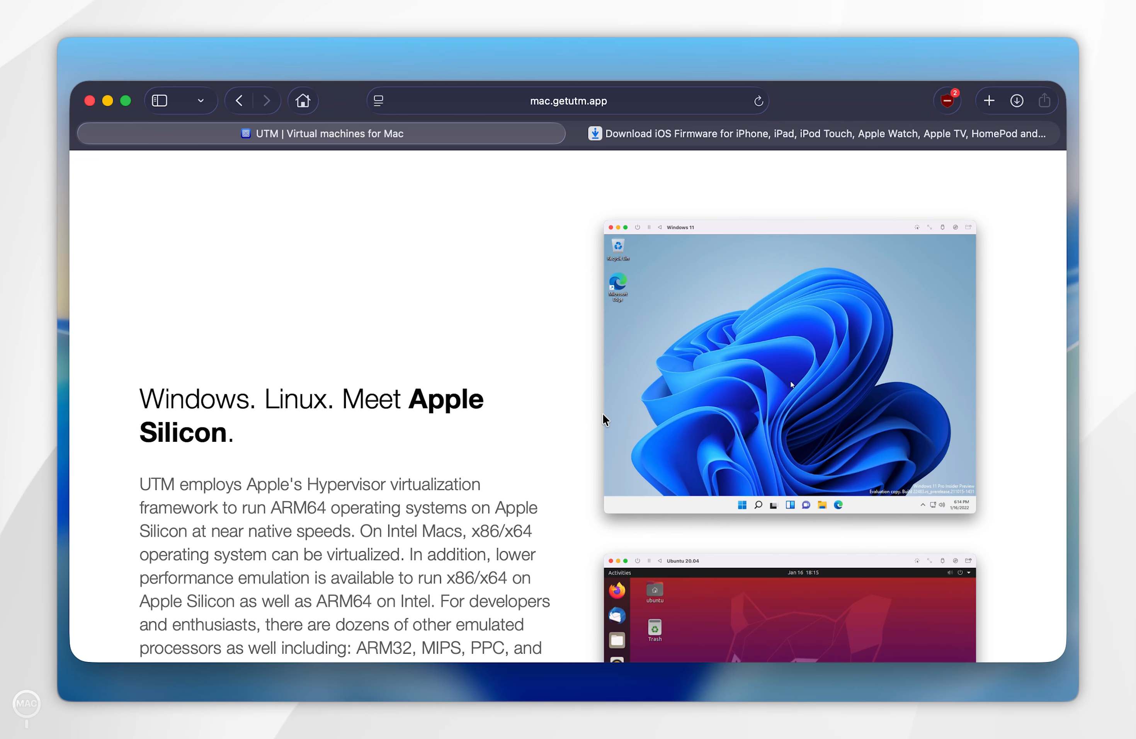
{"action": "scroll", "coordinate": [690, 357], "scroll_direction": "down", "scroll_amount": 6}
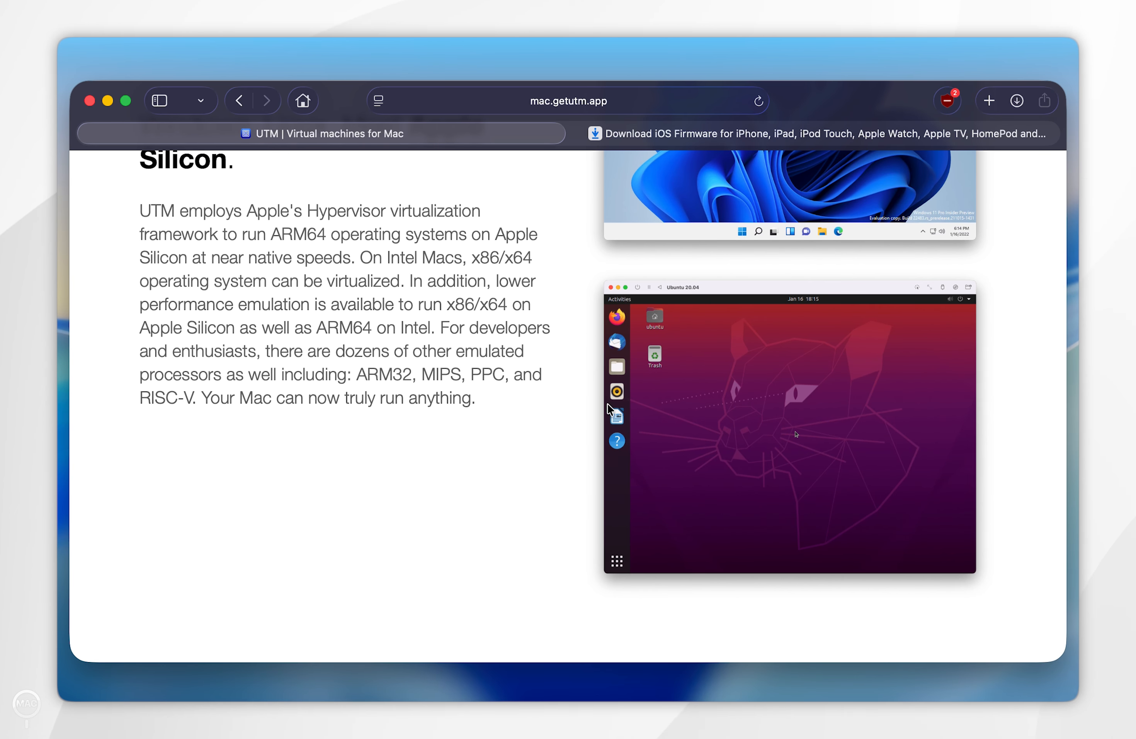
{"action": "scroll", "coordinate": [558, 470], "scroll_direction": "down", "scroll_amount": 10}
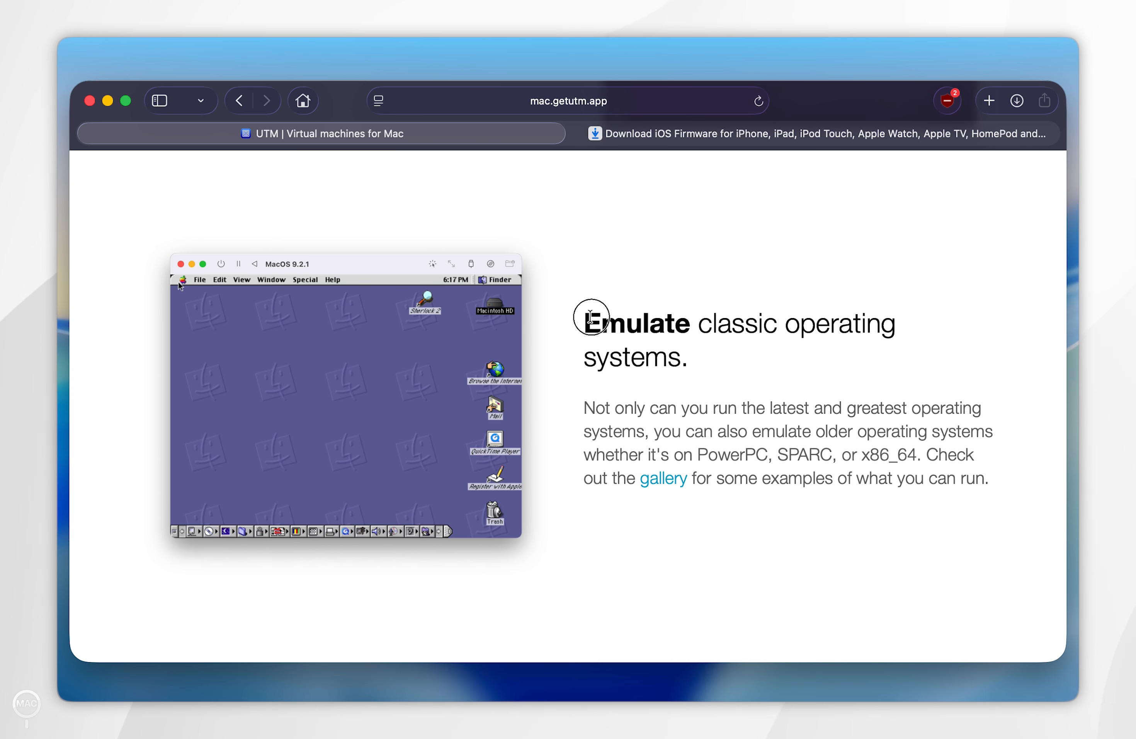
{"action": "left_click_drag", "start_coordinate": [591, 317], "coordinate": [727, 373]}
{"action": "left_click", "coordinate": [576, 484]}
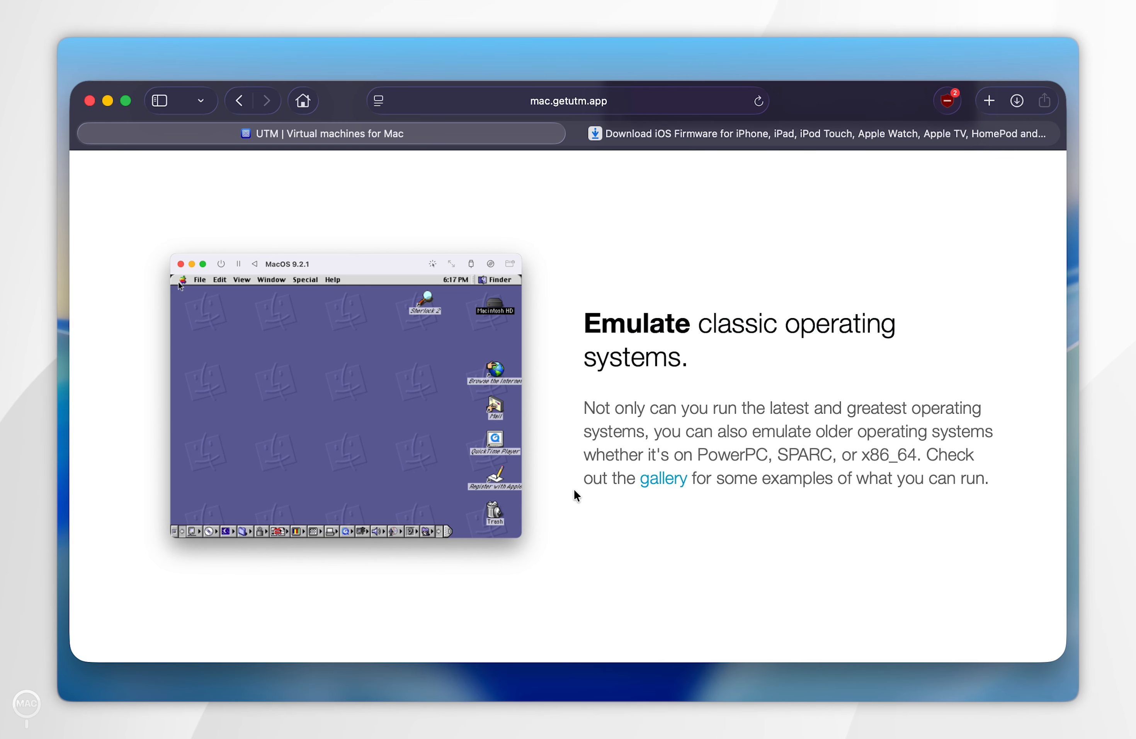
{"action": "scroll", "coordinate": [561, 508], "scroll_direction": "down", "scroll_amount": 9}
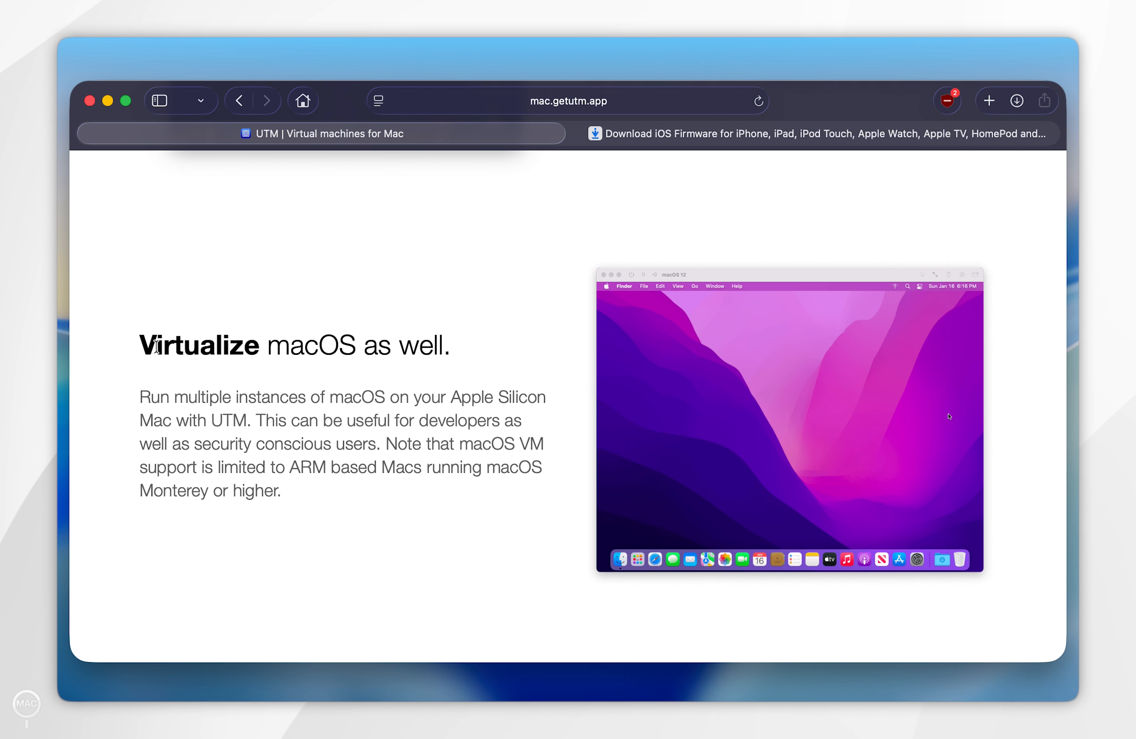
{"action": "left_click_drag", "start_coordinate": [141, 333], "coordinate": [446, 338]}
{"action": "left_click", "coordinate": [539, 358]}
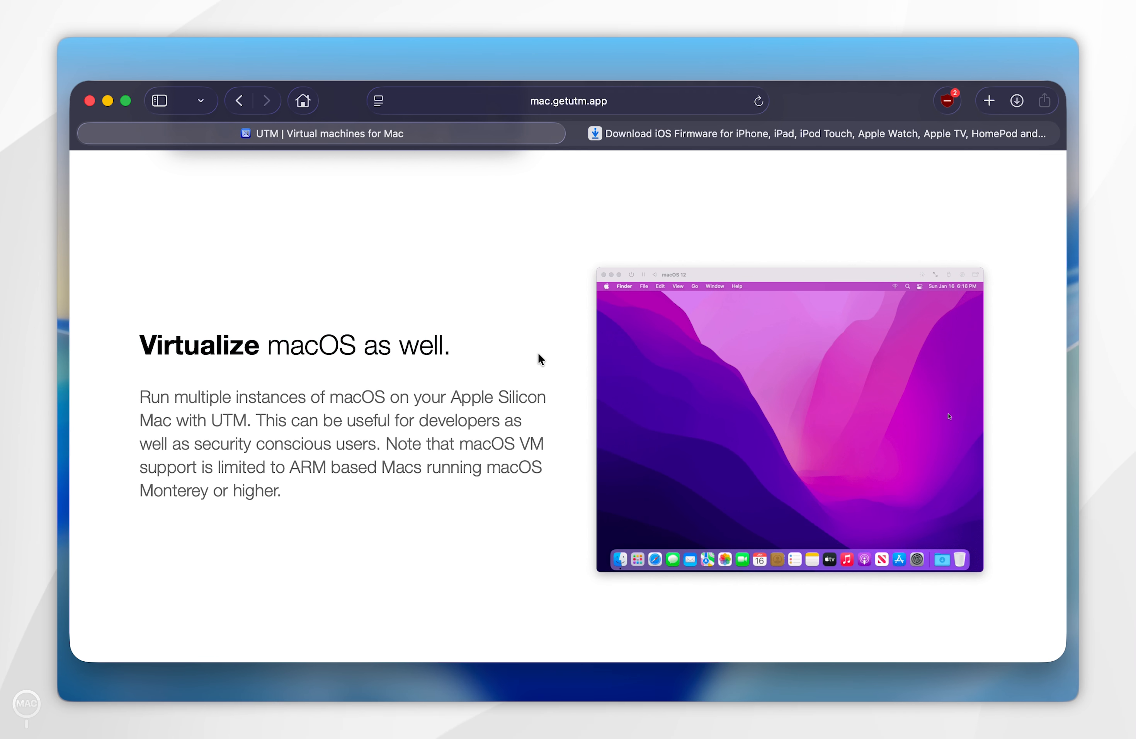
Step: Download UTM directly from its website and save UTM.dmg to the Desktop
{"action": "scroll", "coordinate": [540, 357], "scroll_direction": "up", "scroll_amount": 15}
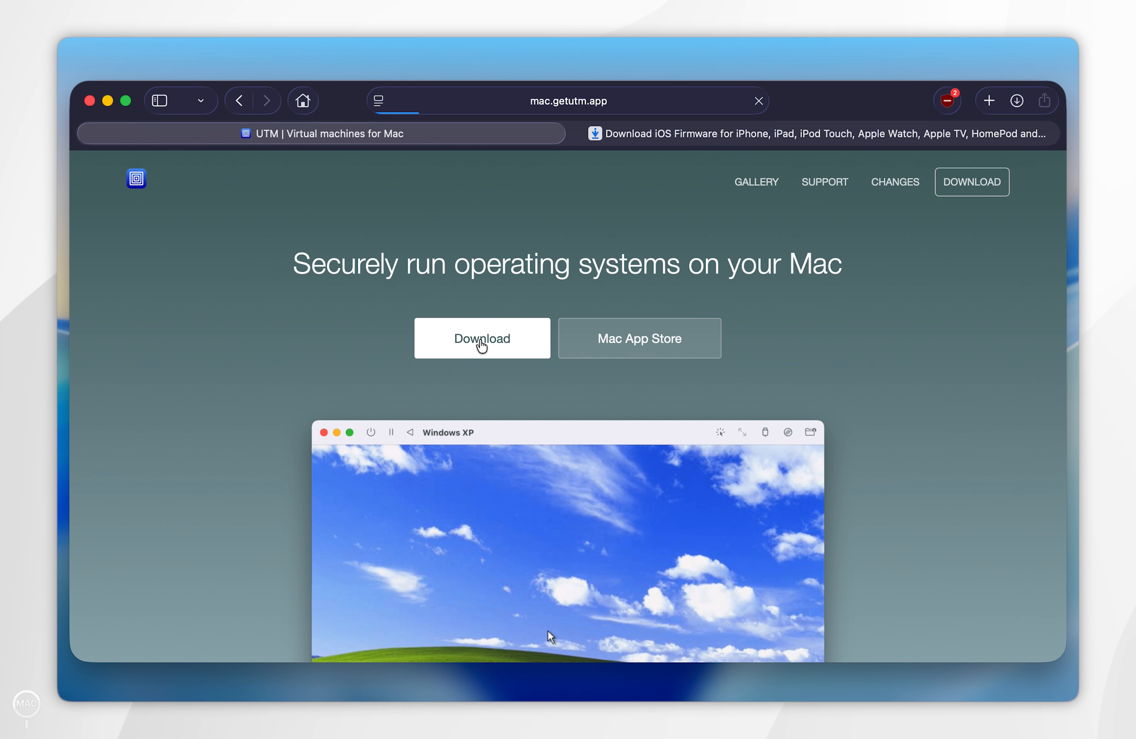
{"action": "left_click", "coordinate": [482, 345]}
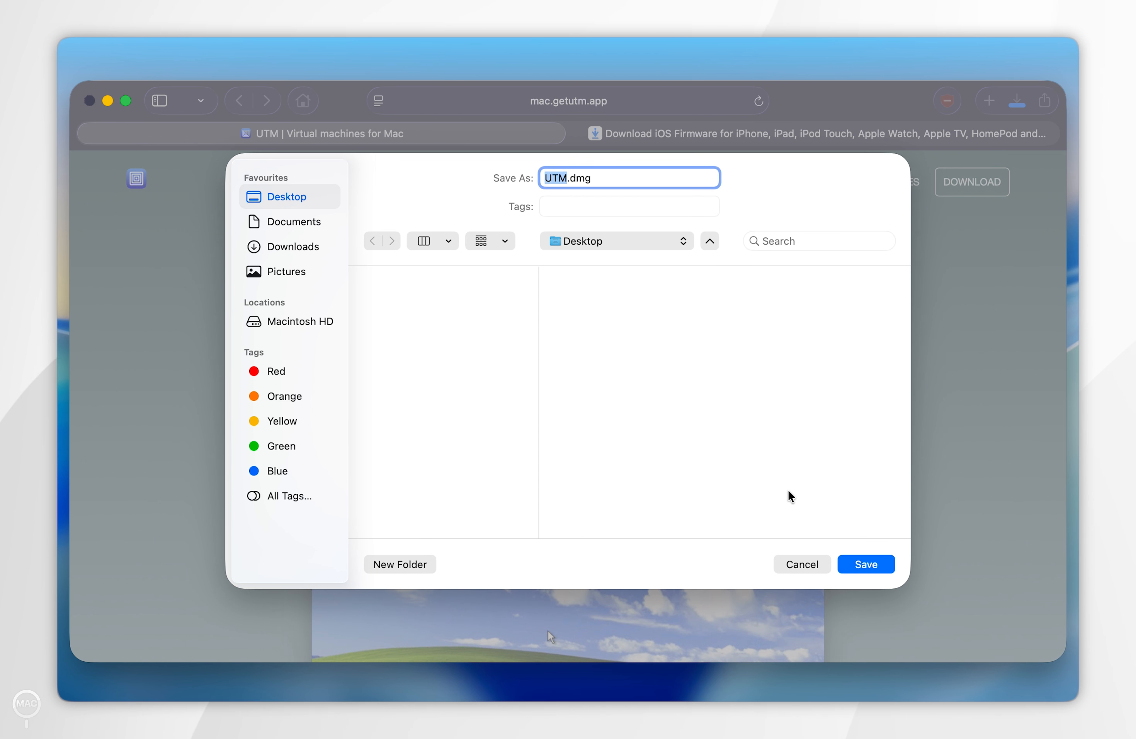
{"action": "left_click", "coordinate": [863, 563]}
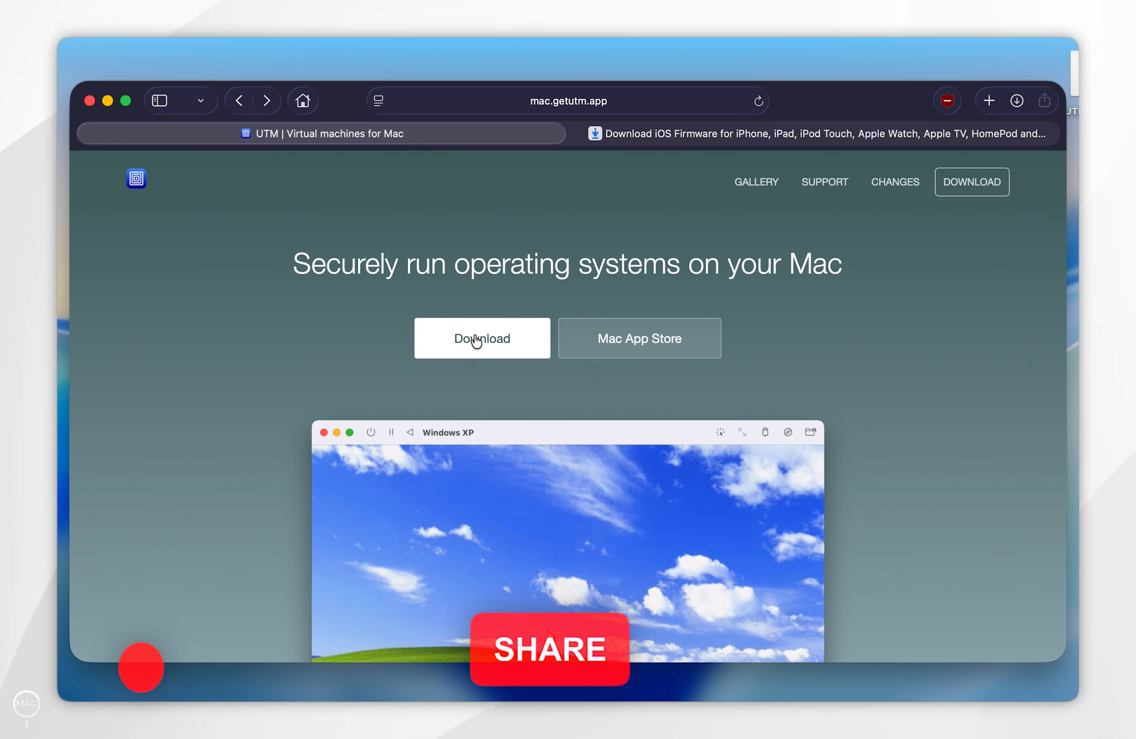
{"action": "left_click", "coordinate": [651, 348]}
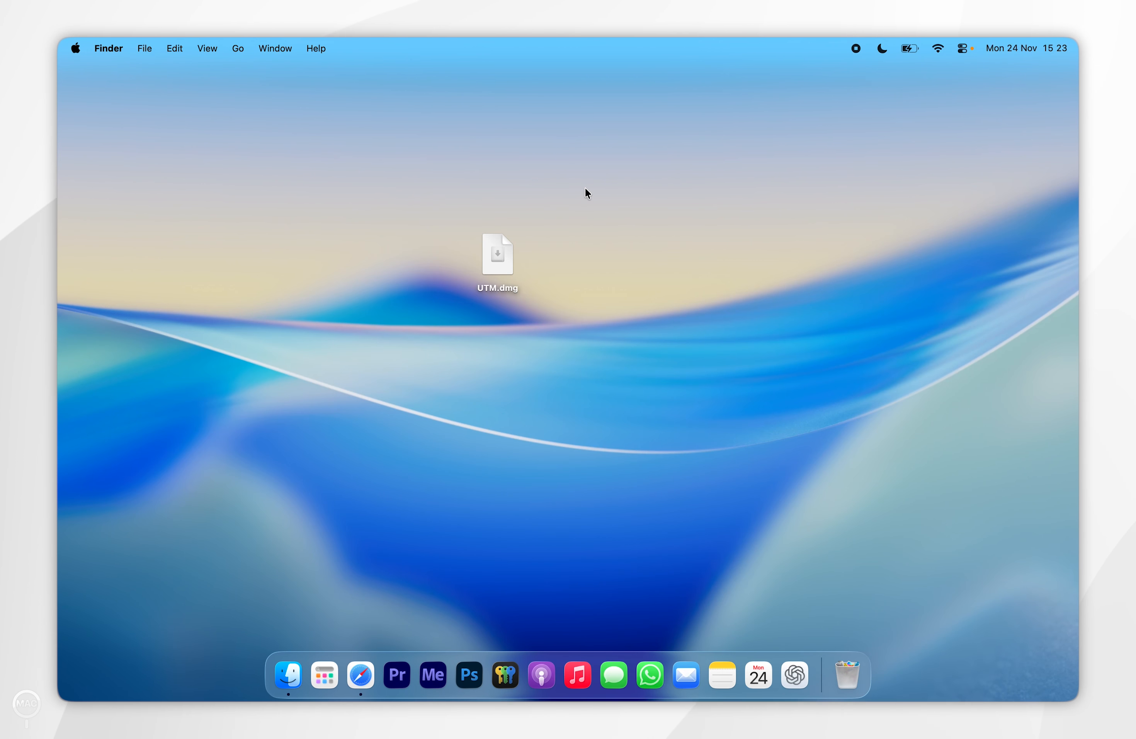
Step: Open UTM.dmg from the desktop and copy the UTM app into the Applications folder
{"action": "left_click_drag", "start_coordinate": [595, 175], "coordinate": [507, 248]}
{"action": "left_click", "coordinate": [570, 232]}
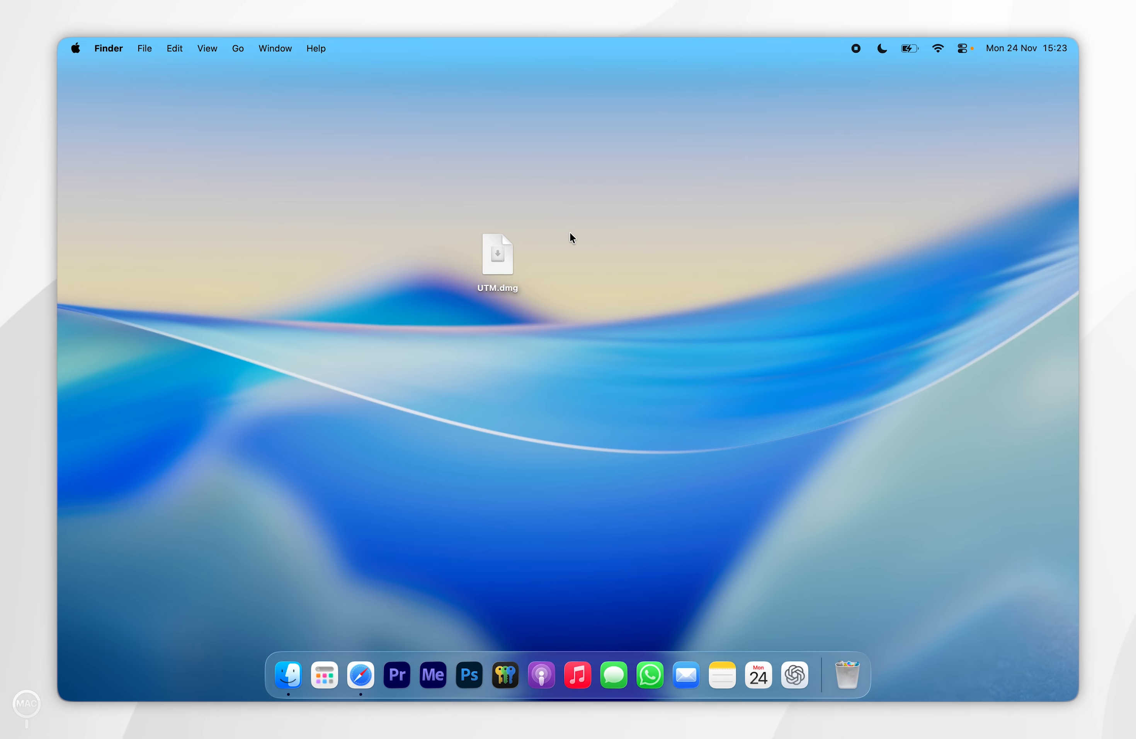
{"action": "left_click", "coordinate": [501, 252]}
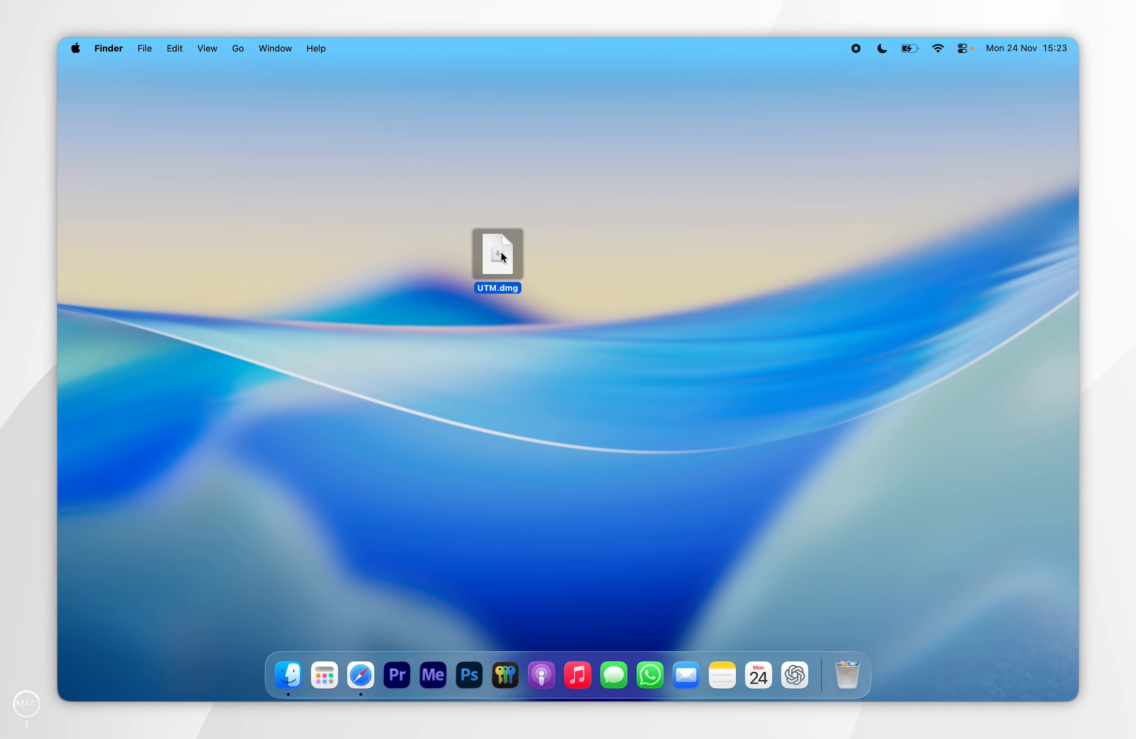
{"action": "double_click", "coordinate": [500, 256]}
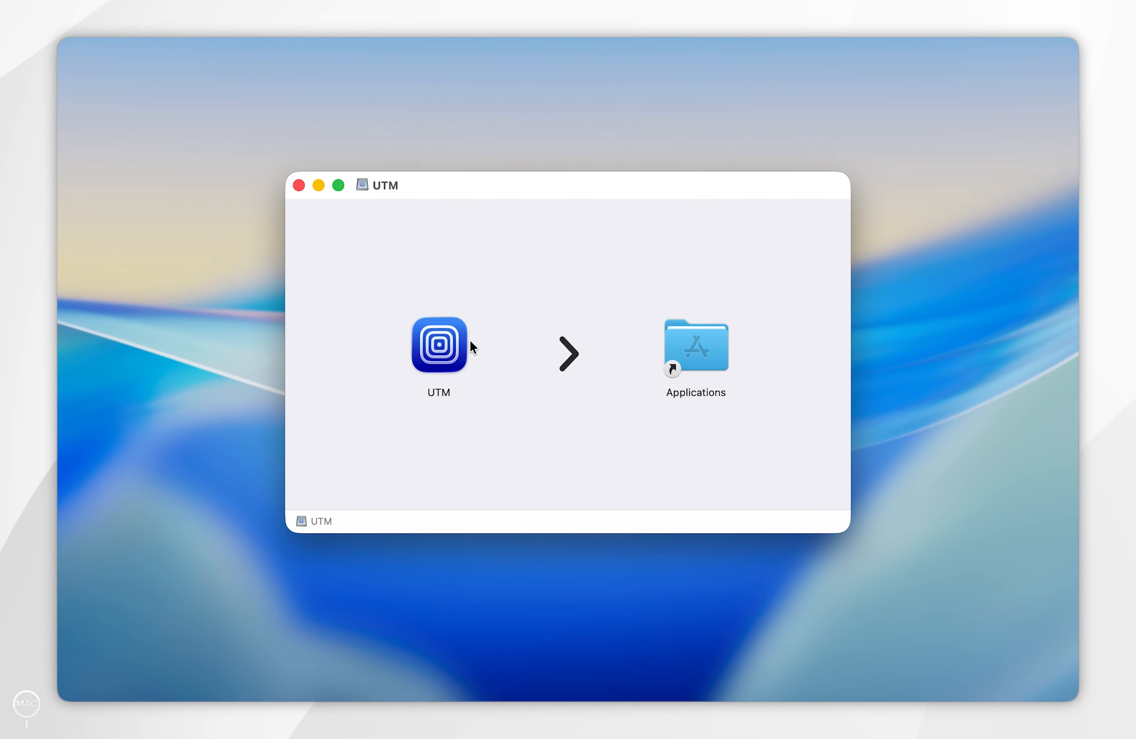
{"action": "left_click", "coordinate": [451, 340]}
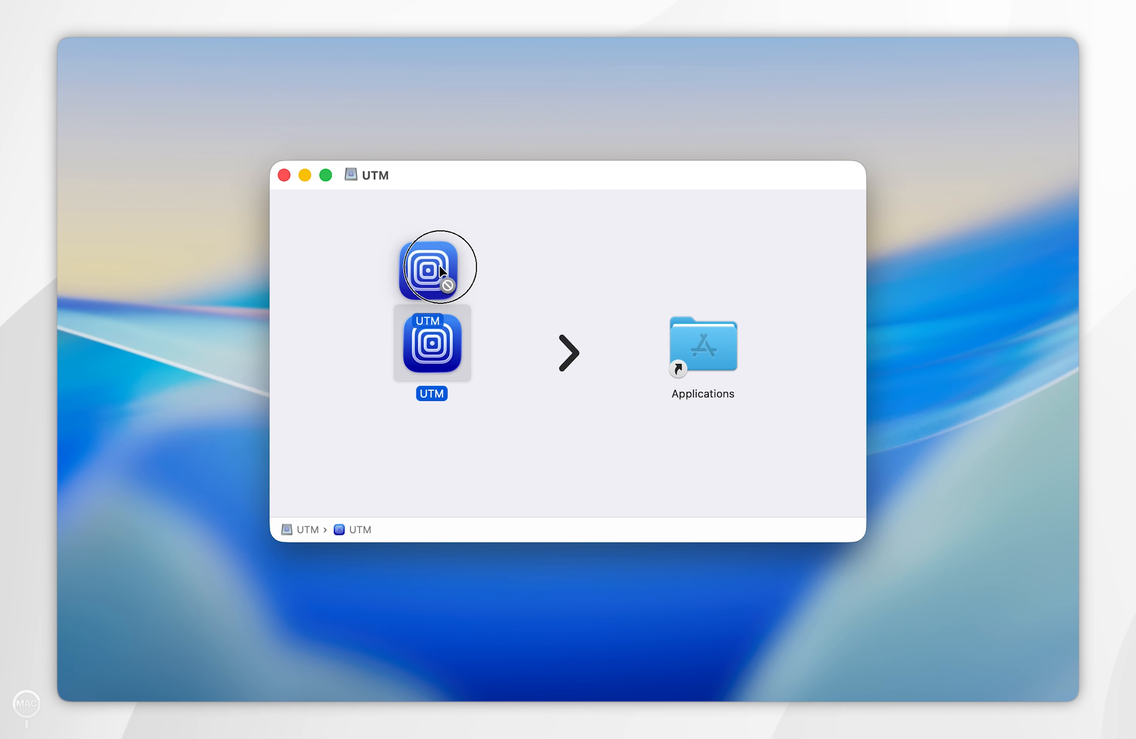
{"action": "left_click_drag", "start_coordinate": [439, 264], "coordinate": [715, 348]}
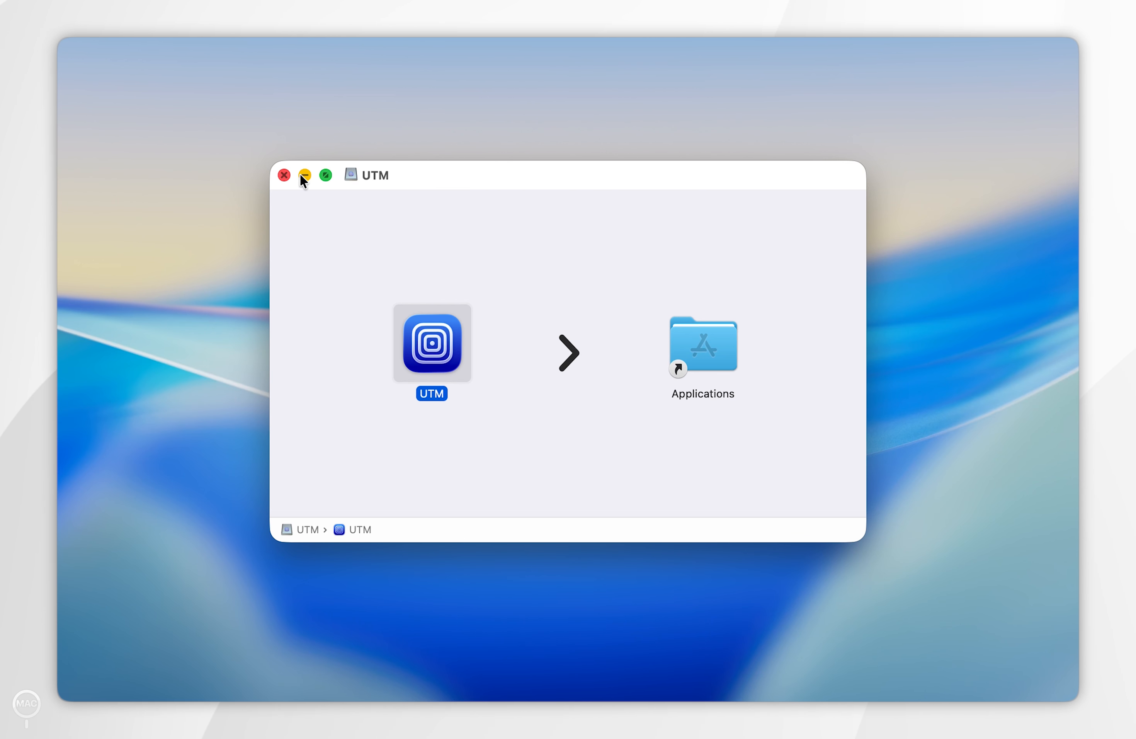
Step: Clean up the installer by removing UTM.dmg from the desktop and ejecting the mounted UTM disk image
{"action": "left_click", "coordinate": [284, 173]}
{"action": "left_click_drag", "start_coordinate": [370, 159], "coordinate": [626, 321]}
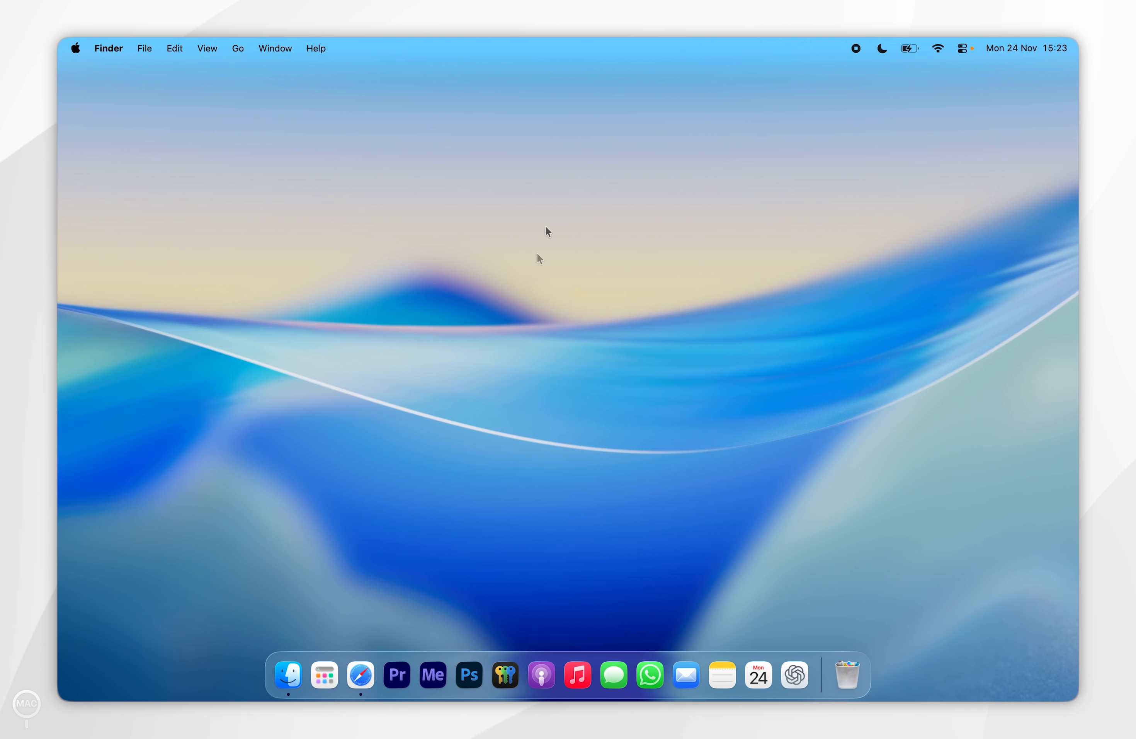
{"action": "left_click", "coordinate": [288, 675]}
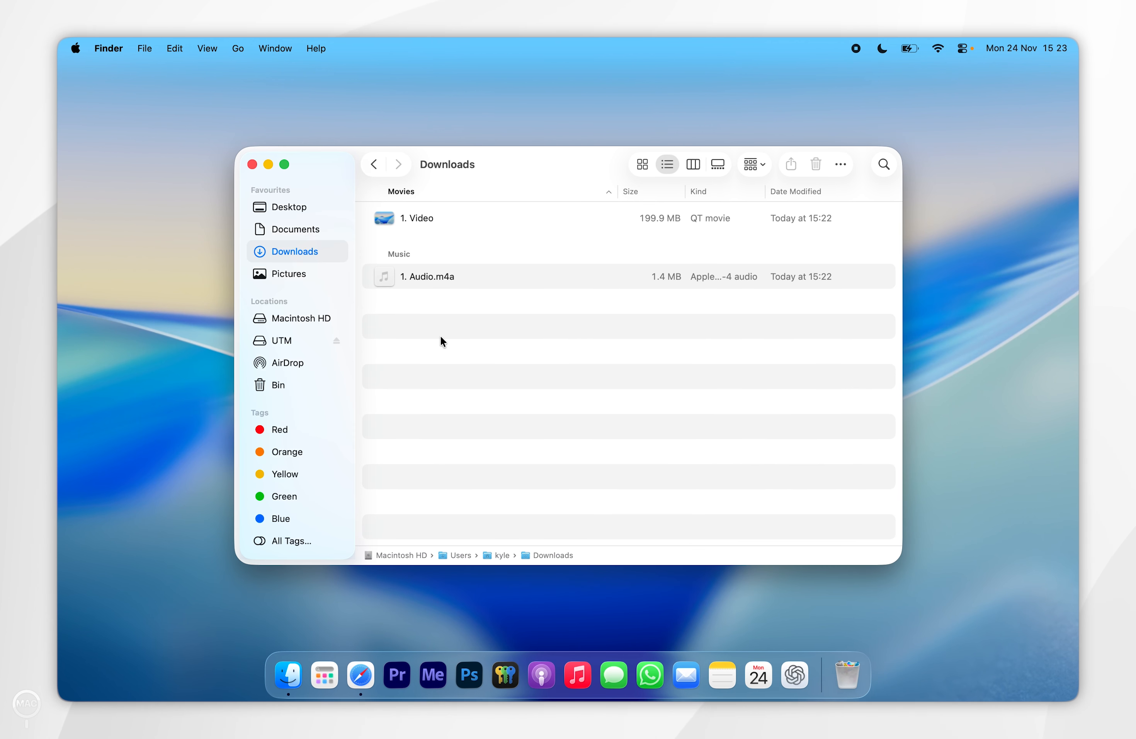
{"action": "left_click", "coordinate": [336, 342]}
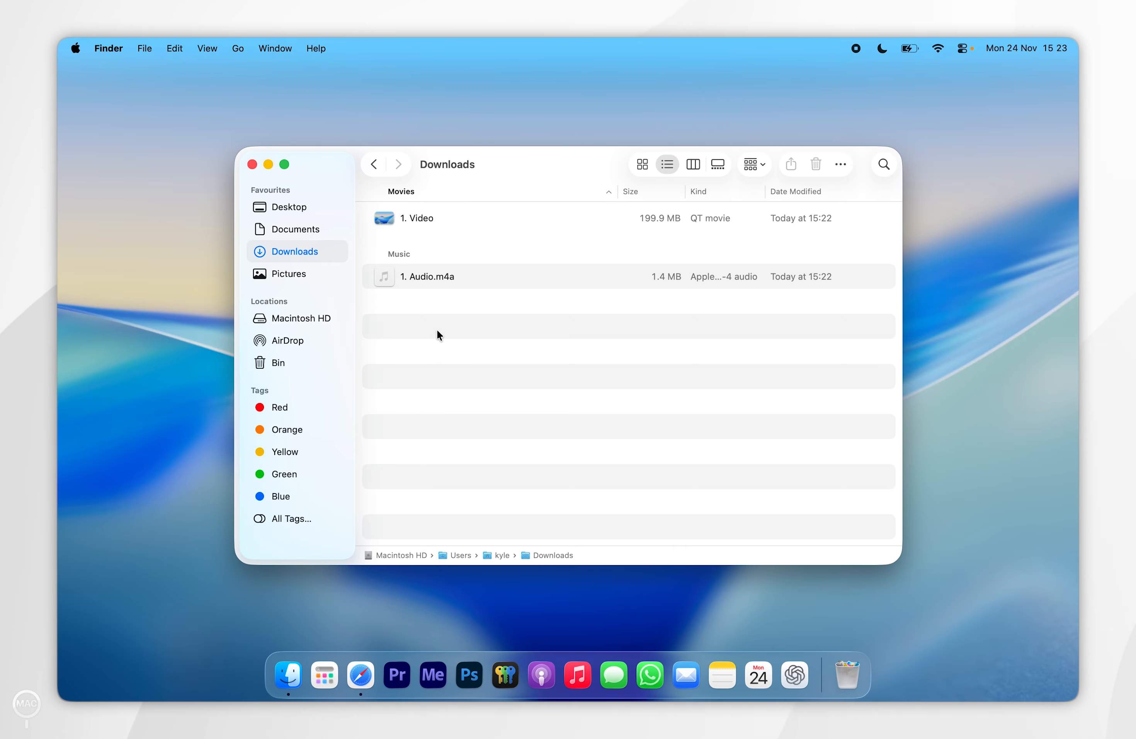
{"action": "key", "text": "super+w"}
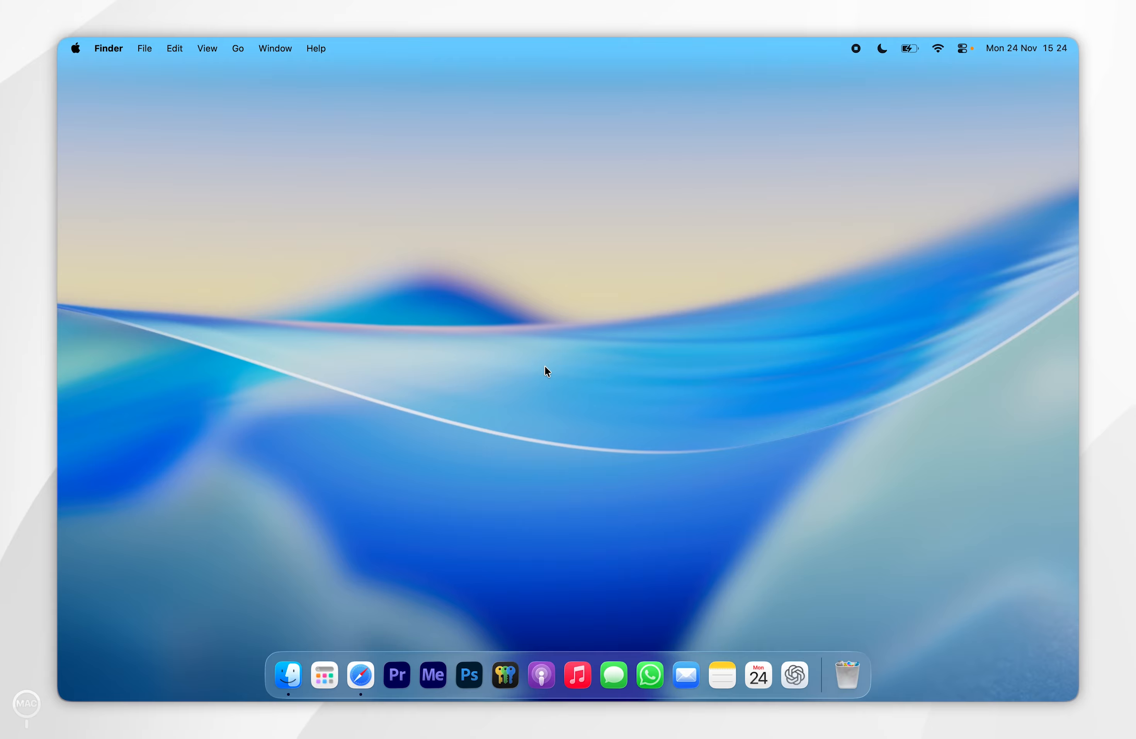
Step: Find UTM among the installed apps, launch it and allow the downloaded app to open
{"action": "left_click", "coordinate": [323, 675]}
{"action": "type", "text": "utm"}
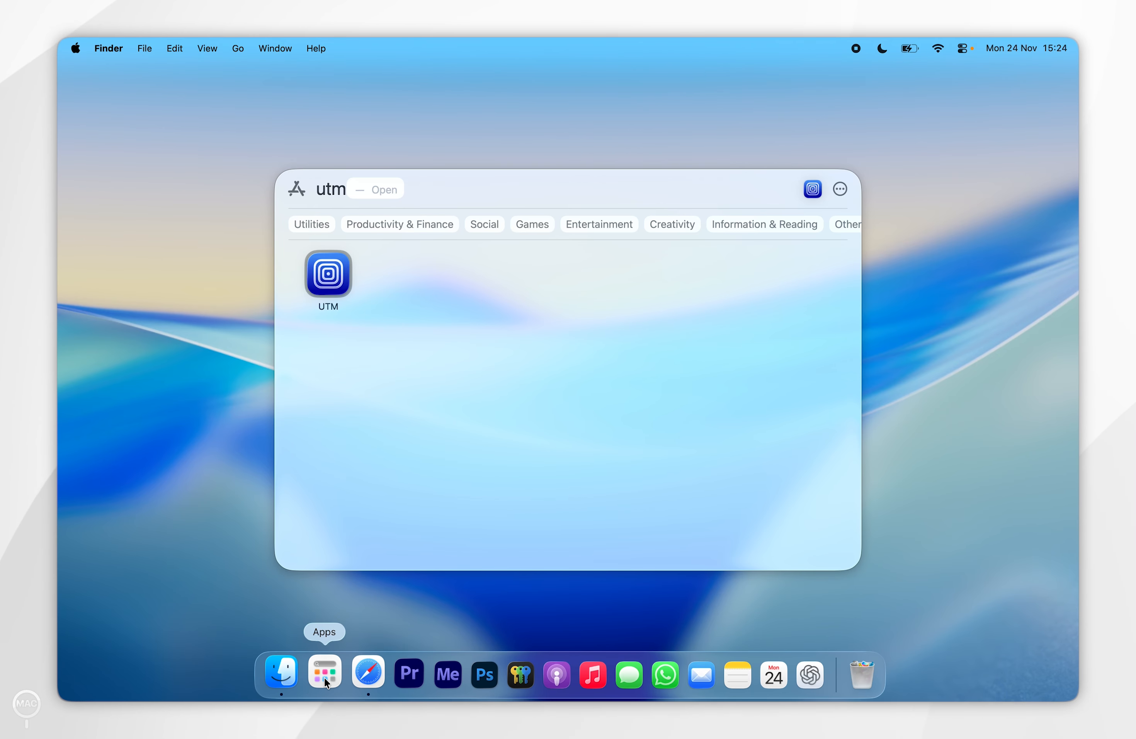
{"action": "key", "text": "Return"}
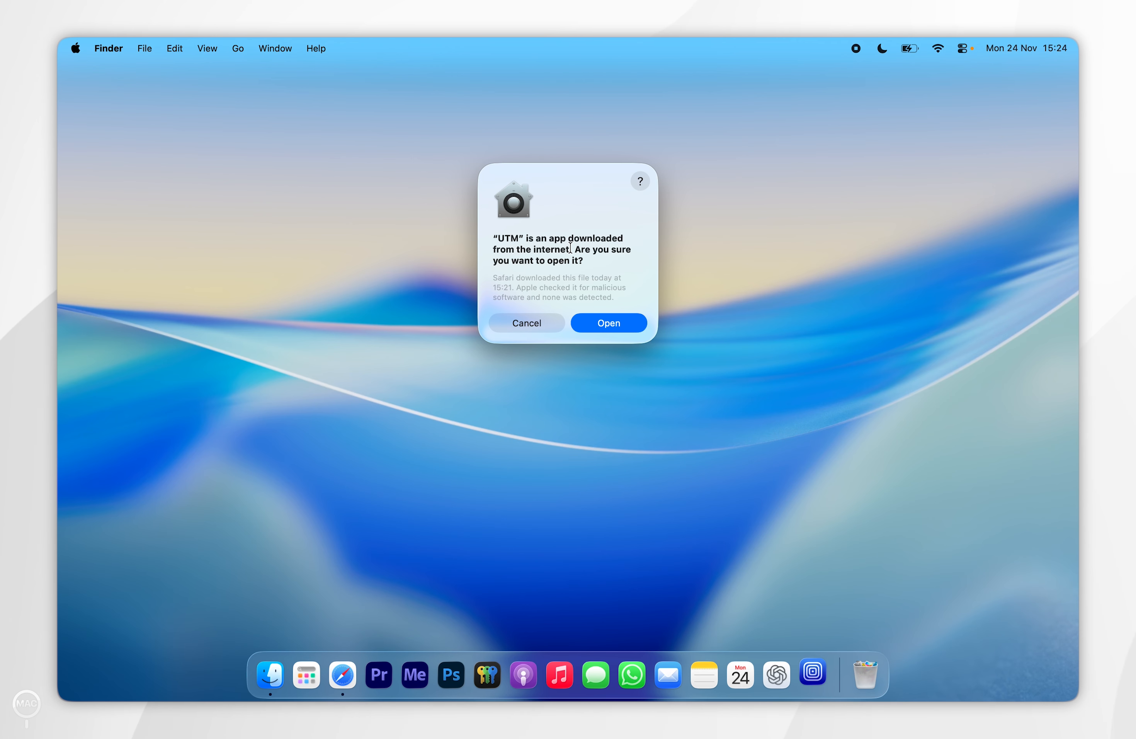
{"action": "left_click", "coordinate": [581, 323]}
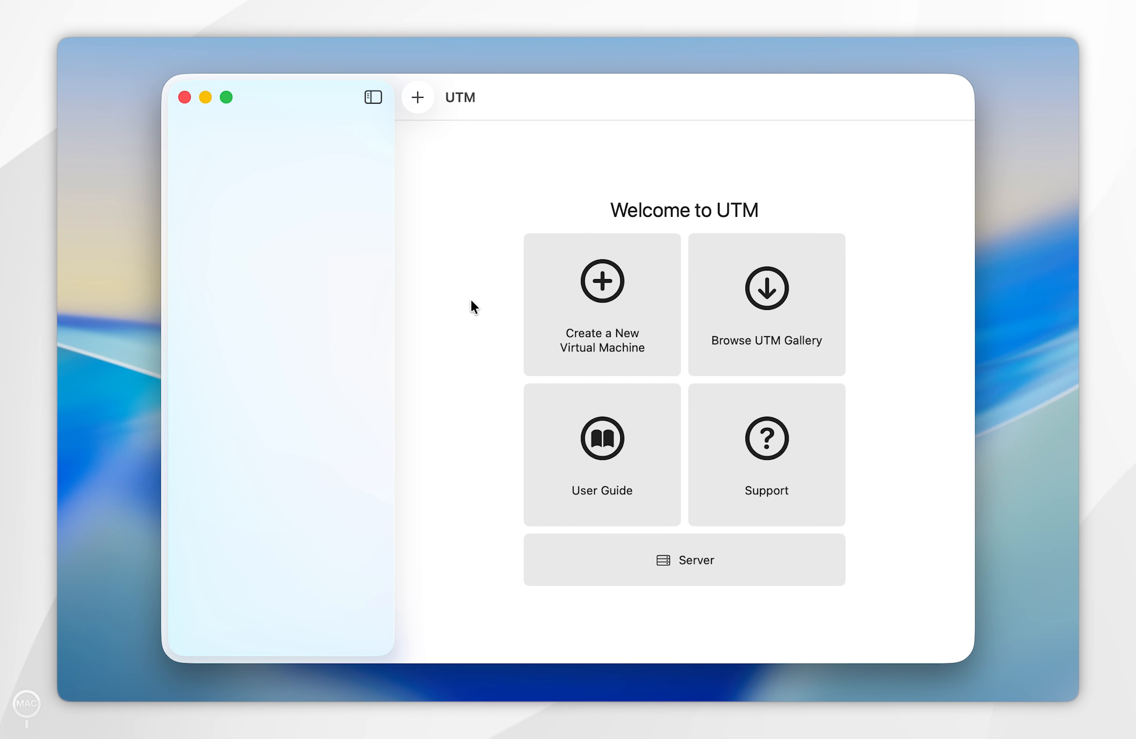
Step: Start creating a new virtual machine using Virtualize with macOS 12+ as the operating system
{"action": "left_click", "coordinate": [603, 299]}
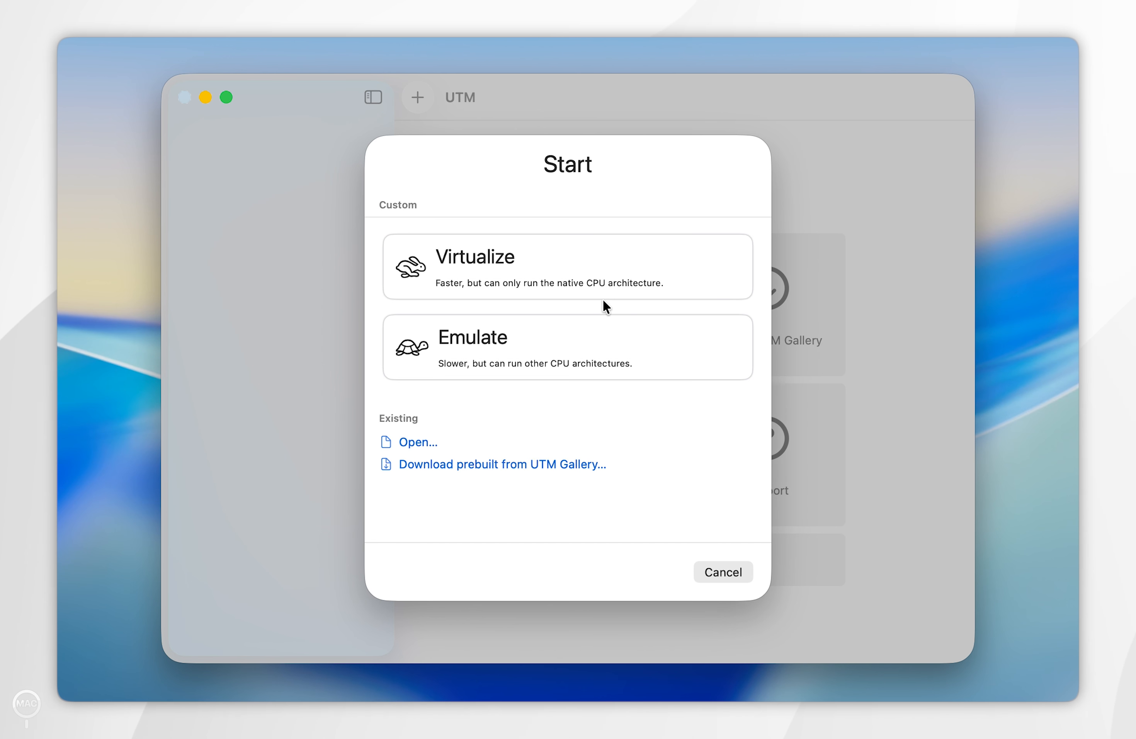
{"action": "left_click", "coordinate": [540, 261]}
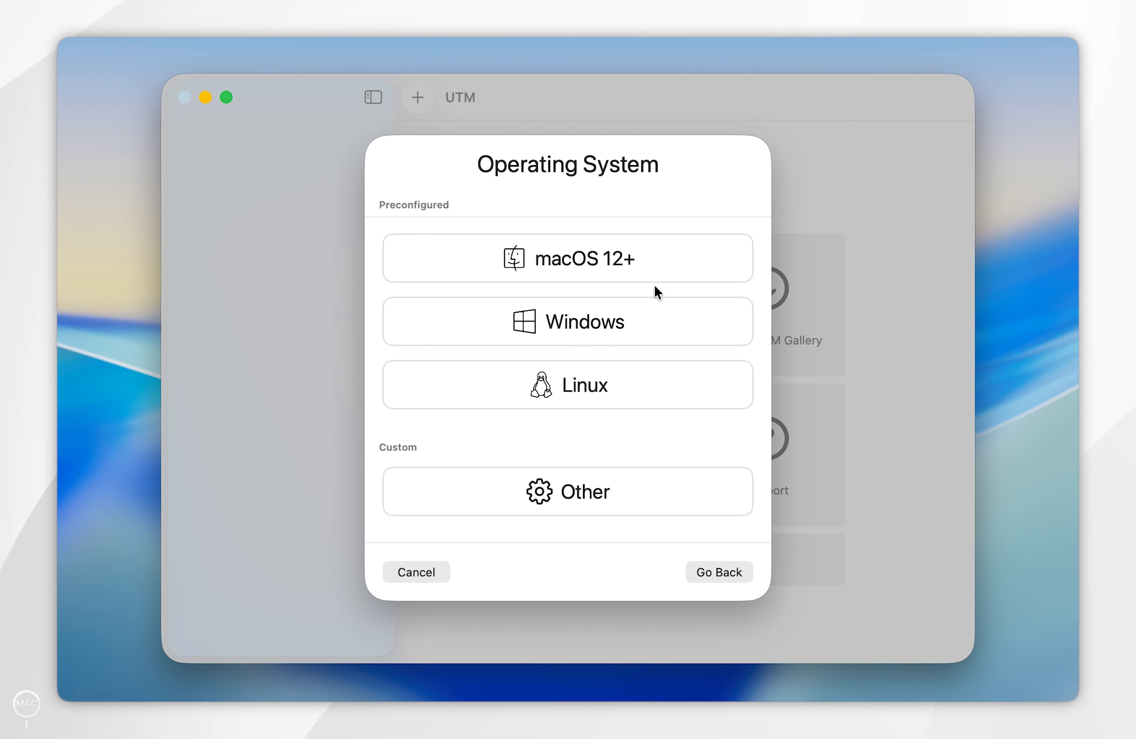
{"action": "left_click", "coordinate": [561, 256]}
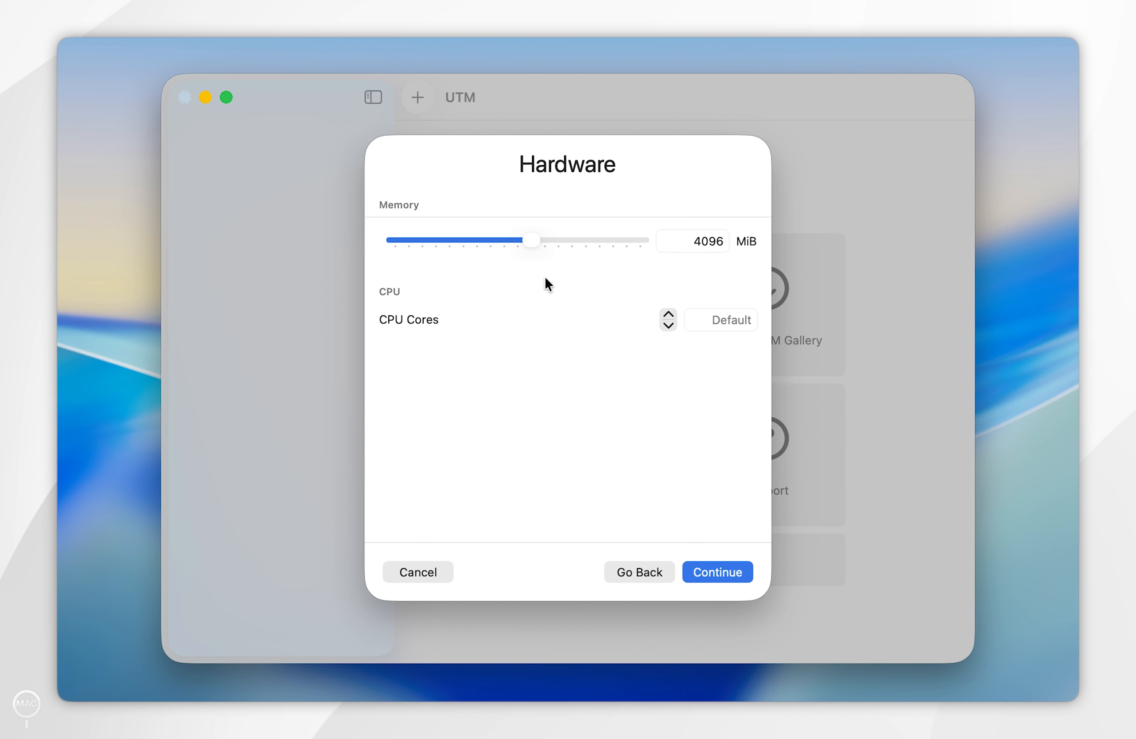
Step: Check the Mac's installed memory and total number of cores in System Information, closing it when done
{"action": "key", "text": "super+space"}
{"action": "type", "text": "system inform"}
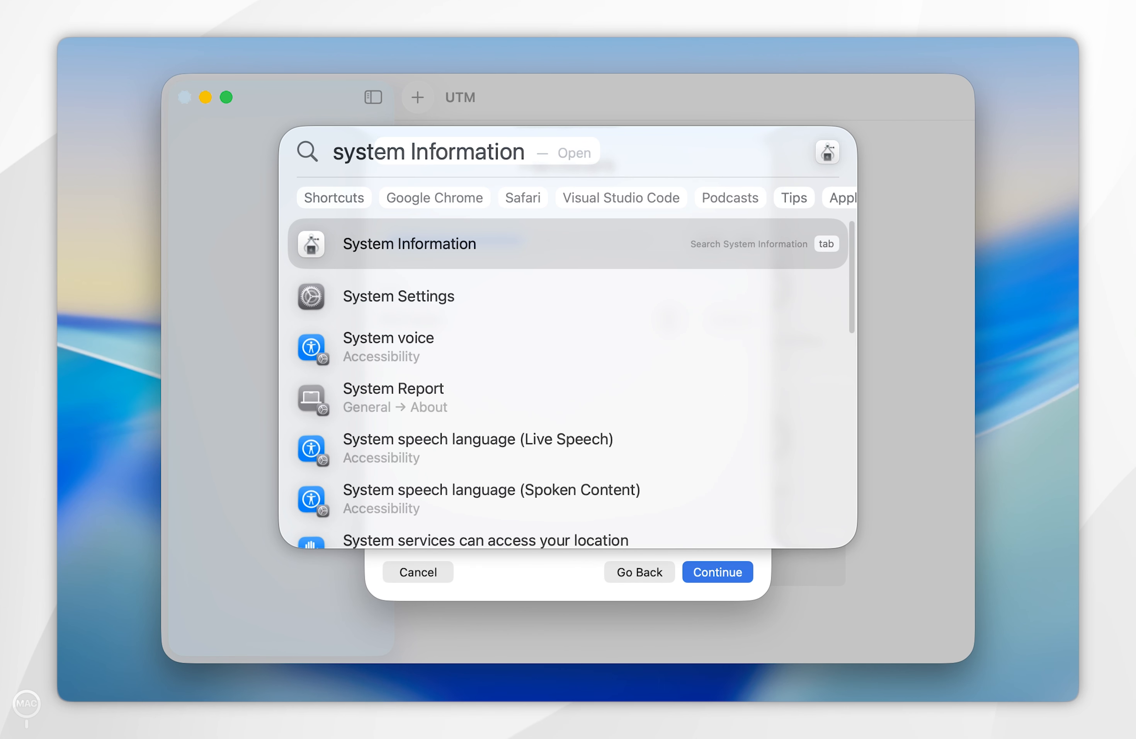
{"action": "type", "text": "ation"}
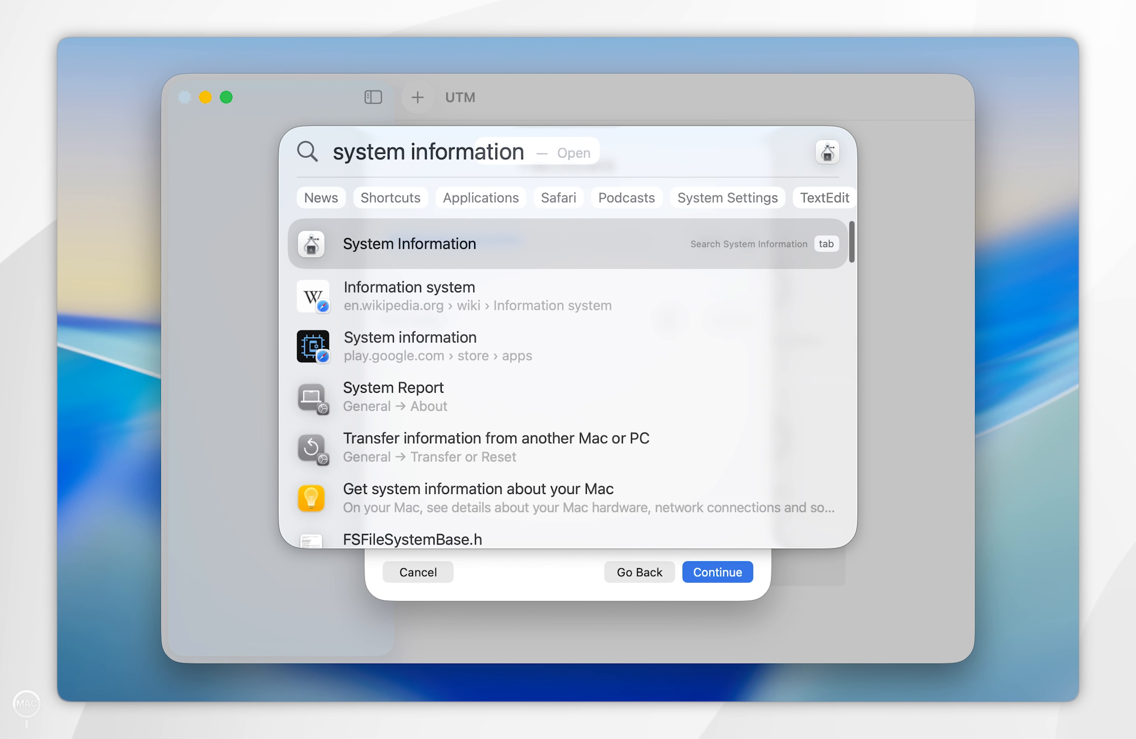
{"action": "key", "text": "Return"}
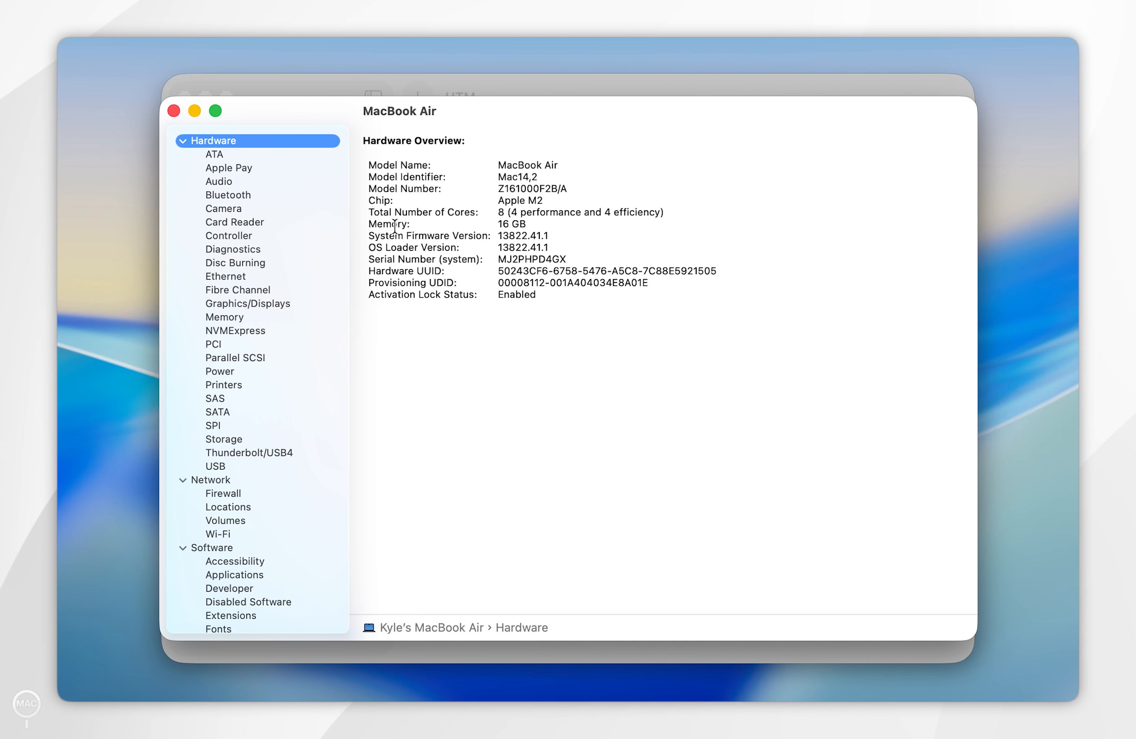
{"action": "left_click_drag", "start_coordinate": [497, 222], "coordinate": [527, 224]}
{"action": "left_click", "coordinate": [540, 220]}
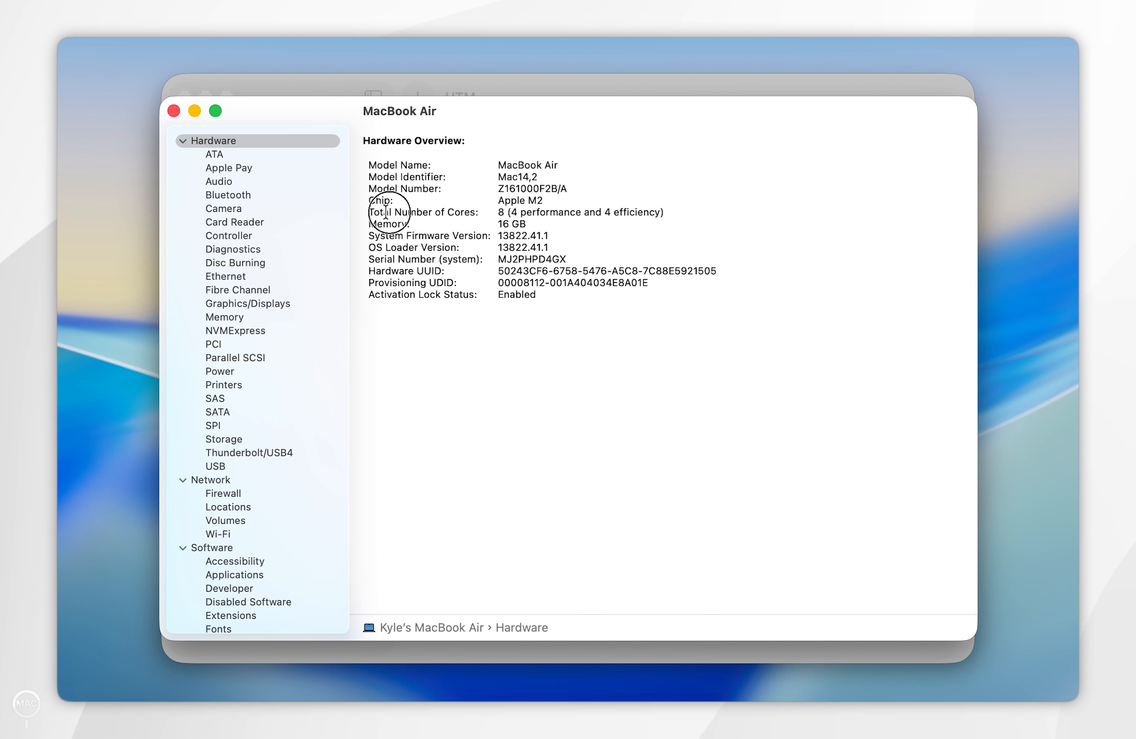
{"action": "left_click_drag", "start_coordinate": [385, 212], "coordinate": [447, 212]}
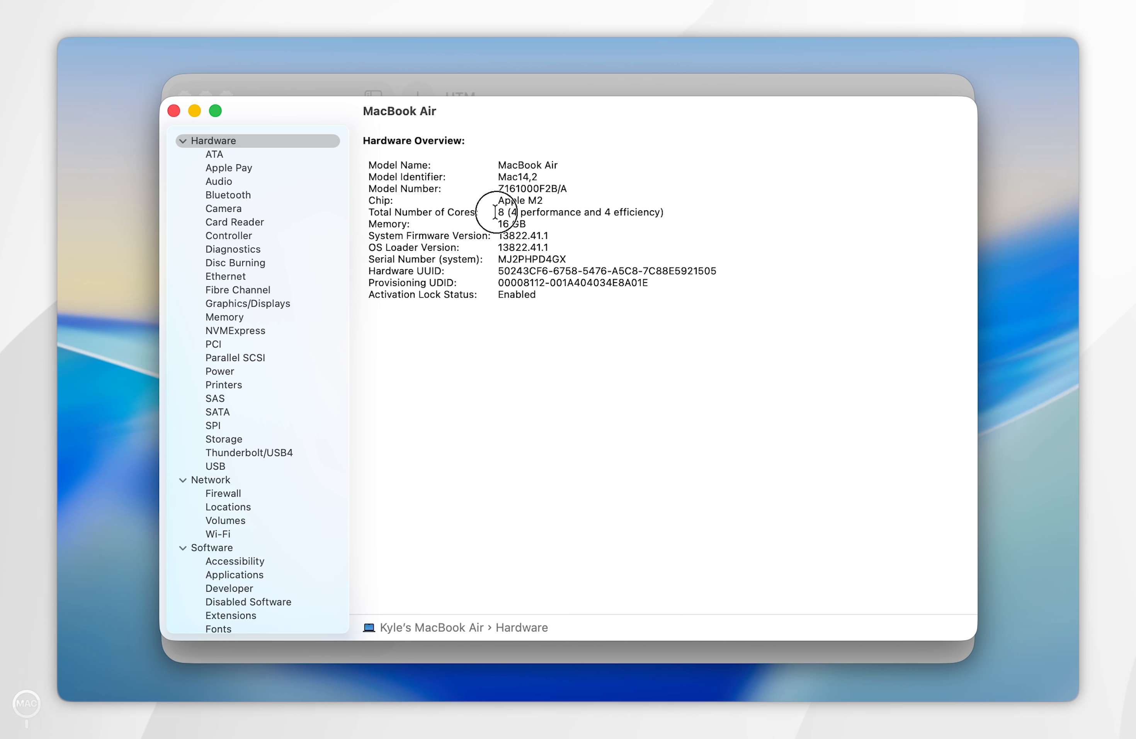
{"action": "left_click", "coordinate": [525, 208]}
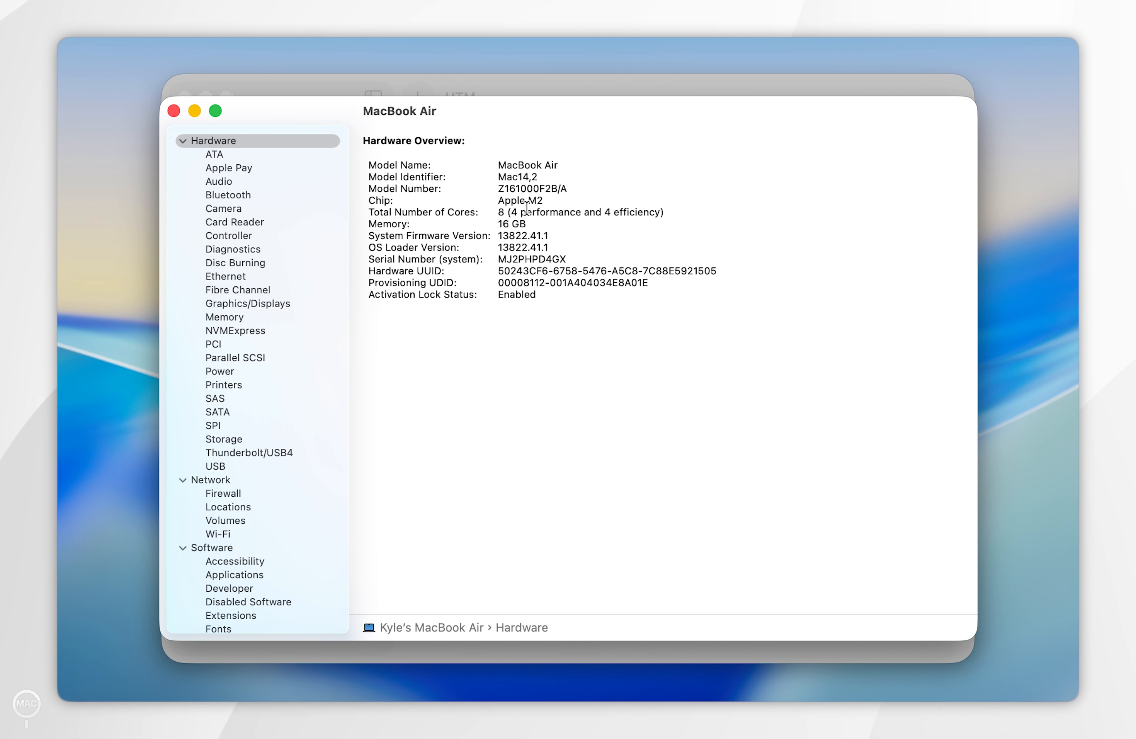
{"action": "left_click", "coordinate": [173, 111]}
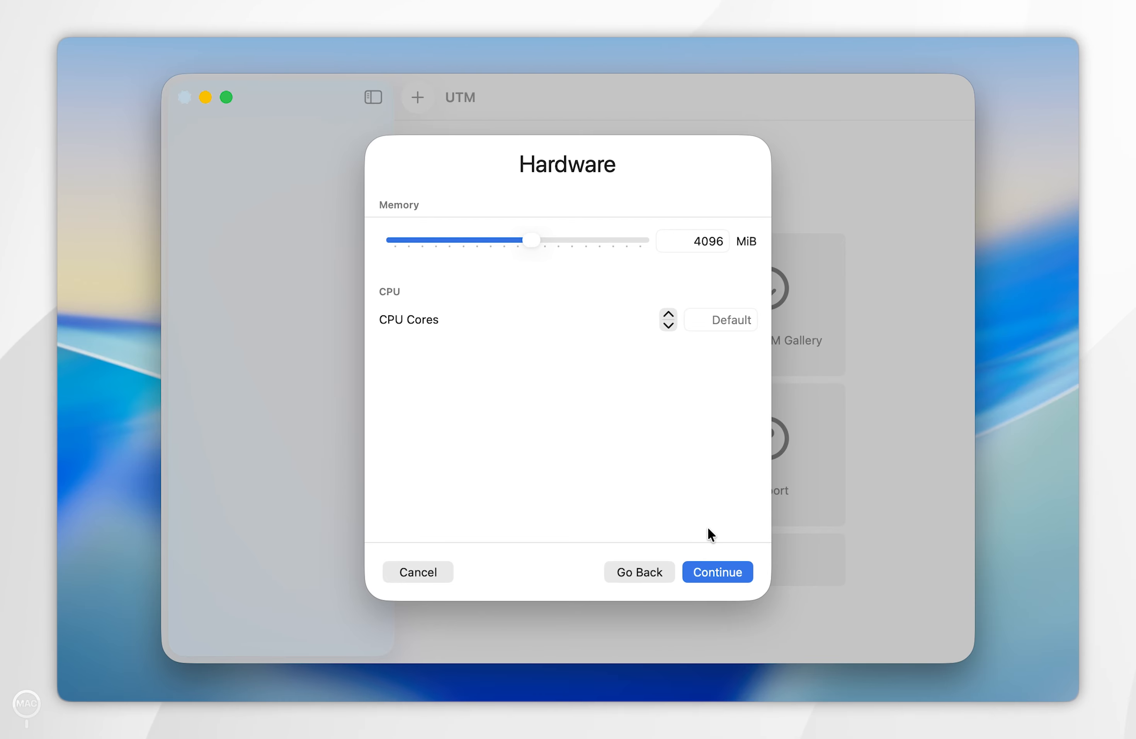
Step: Accept 4096 MiB of memory and default CPU cores, and switch to Safari to choose Mac on the IPSW Downloads site
{"action": "left_click", "coordinate": [719, 572]}
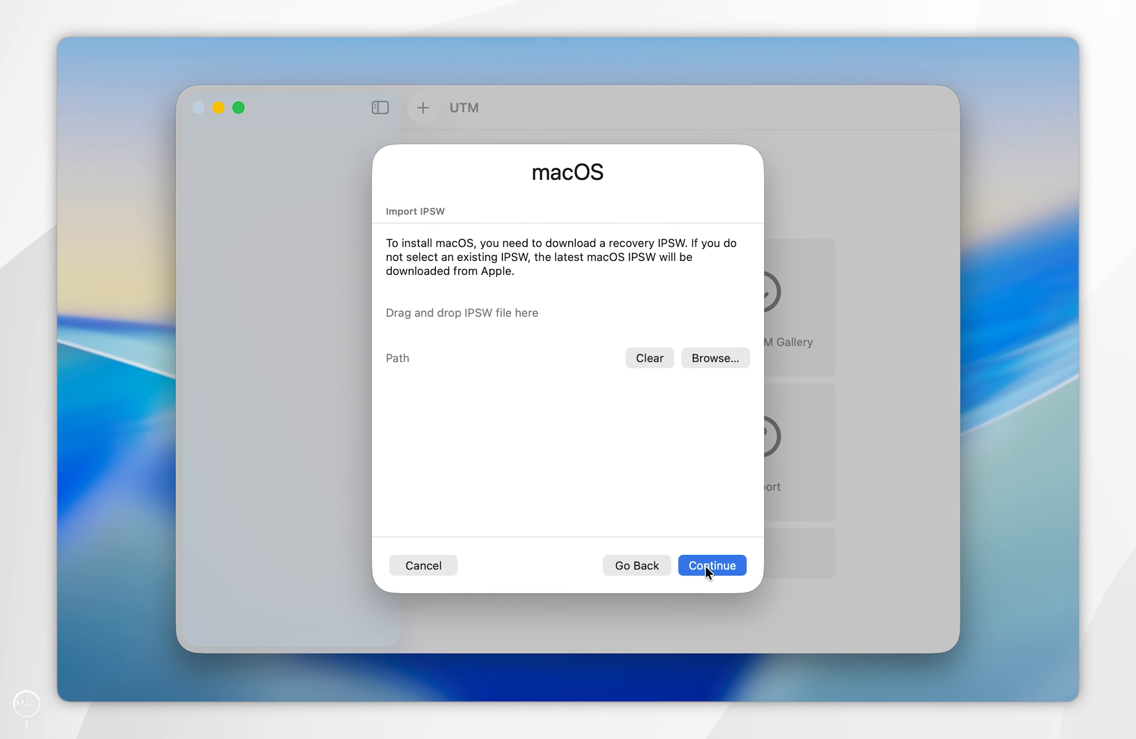
{"action": "left_click", "coordinate": [315, 698]}
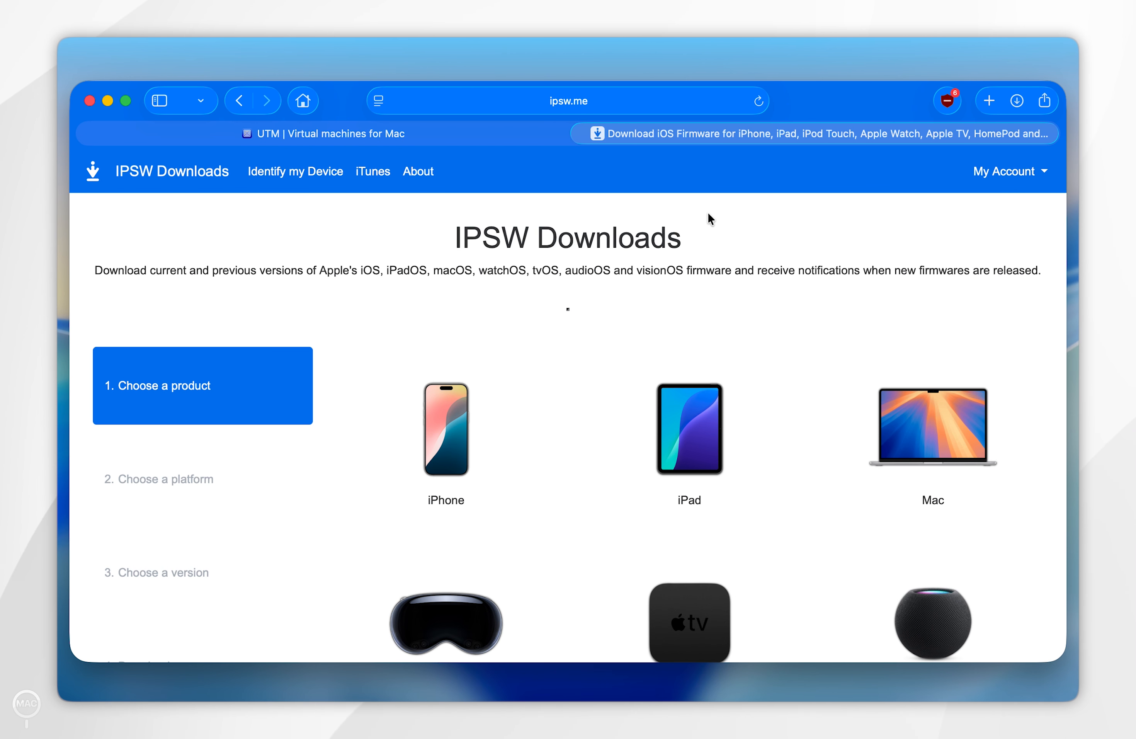
{"action": "left_click", "coordinate": [946, 431]}
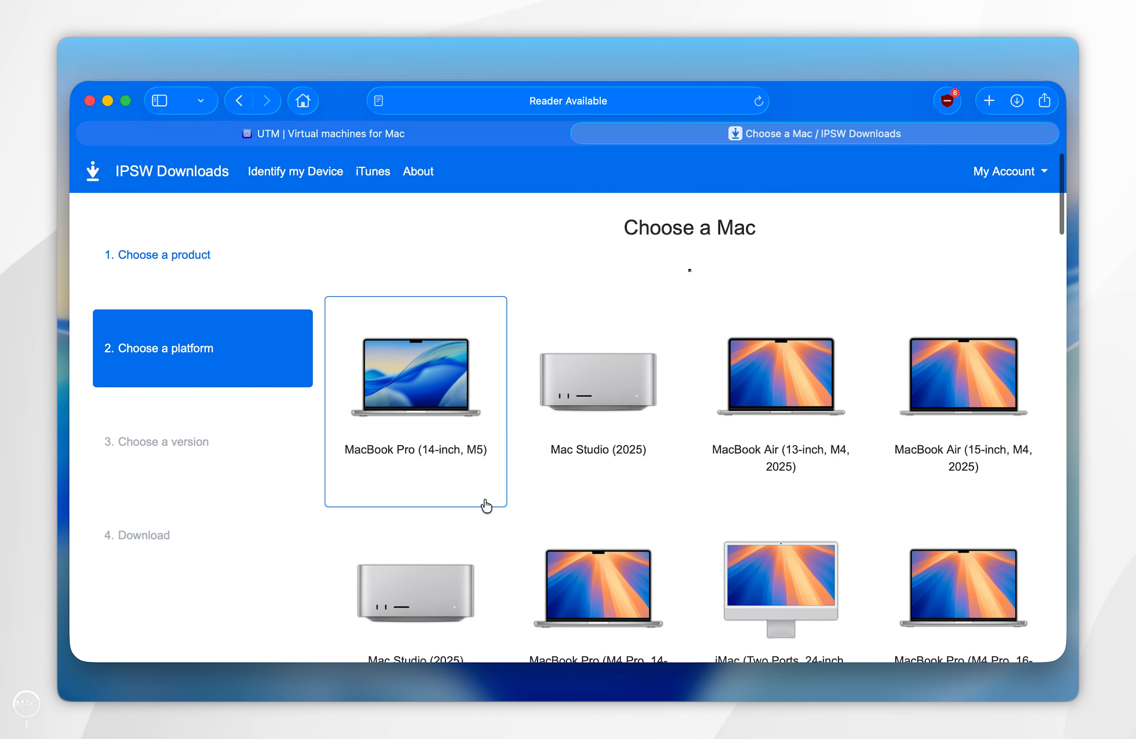
Step: Find the MacBook Air (M2, 2022) on IPSW Downloads and open the macOS 15.6.1 (24G90) download page down to its download link
{"action": "scroll", "coordinate": [486, 504], "scroll_direction": "down", "scroll_amount": 15}
{"action": "scroll", "coordinate": [483, 497], "scroll_direction": "down", "scroll_amount": 20}
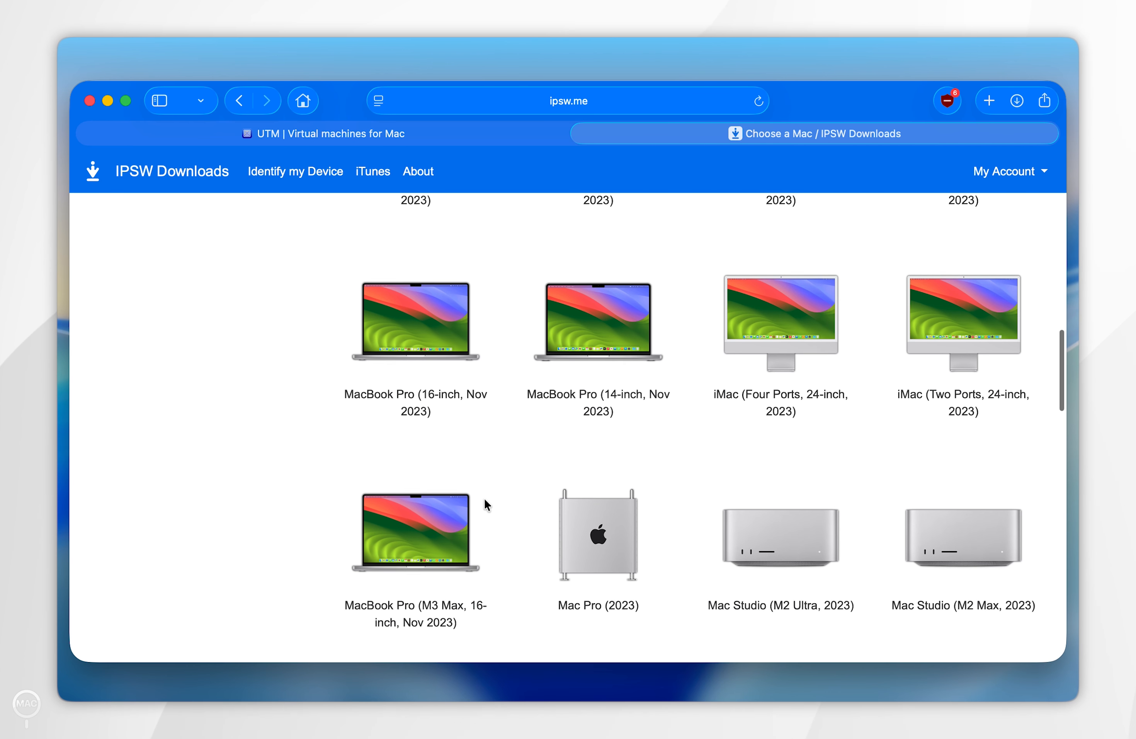
{"action": "scroll", "coordinate": [483, 497], "scroll_direction": "up", "scroll_amount": 4}
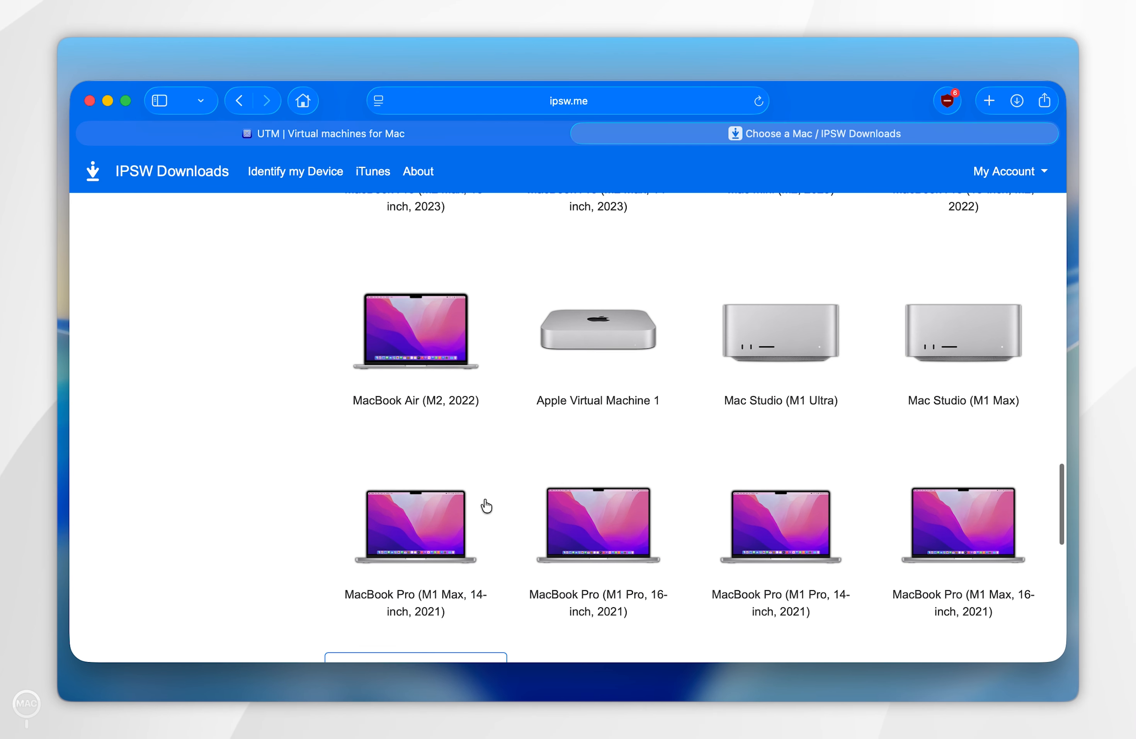
{"action": "left_click", "coordinate": [413, 352]}
{"action": "scroll", "coordinate": [605, 481], "scroll_direction": "down", "scroll_amount": 15}
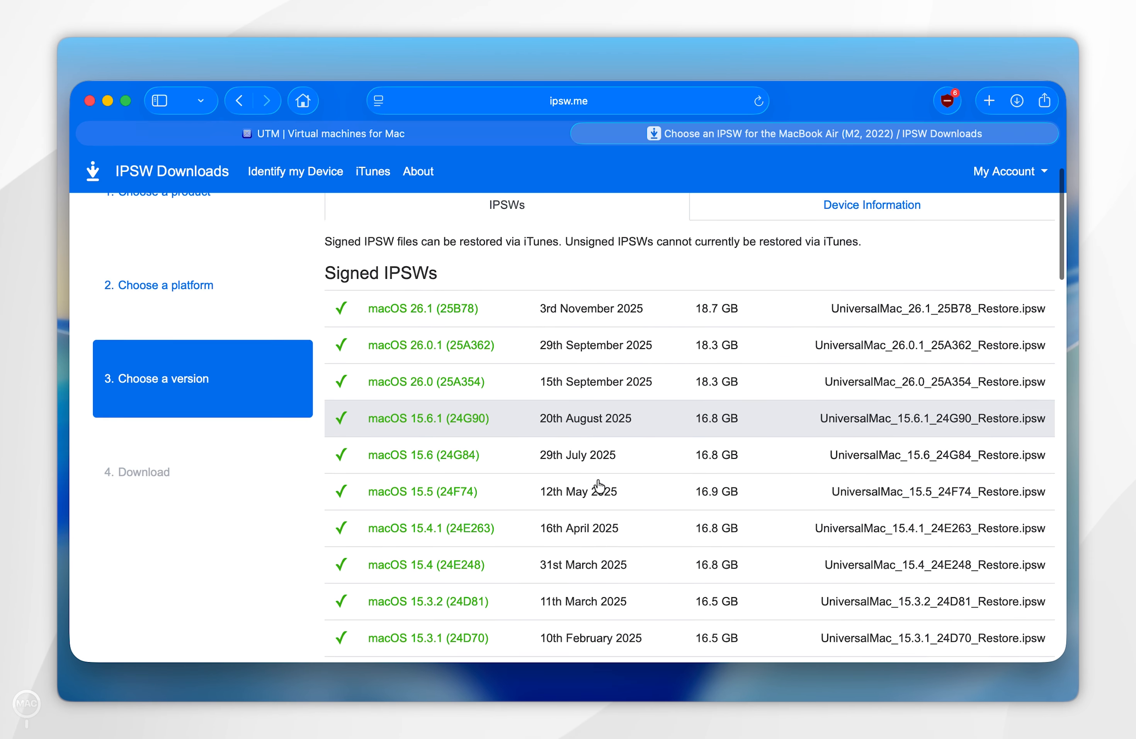
{"action": "scroll", "coordinate": [600, 485], "scroll_direction": "up", "scroll_amount": 15}
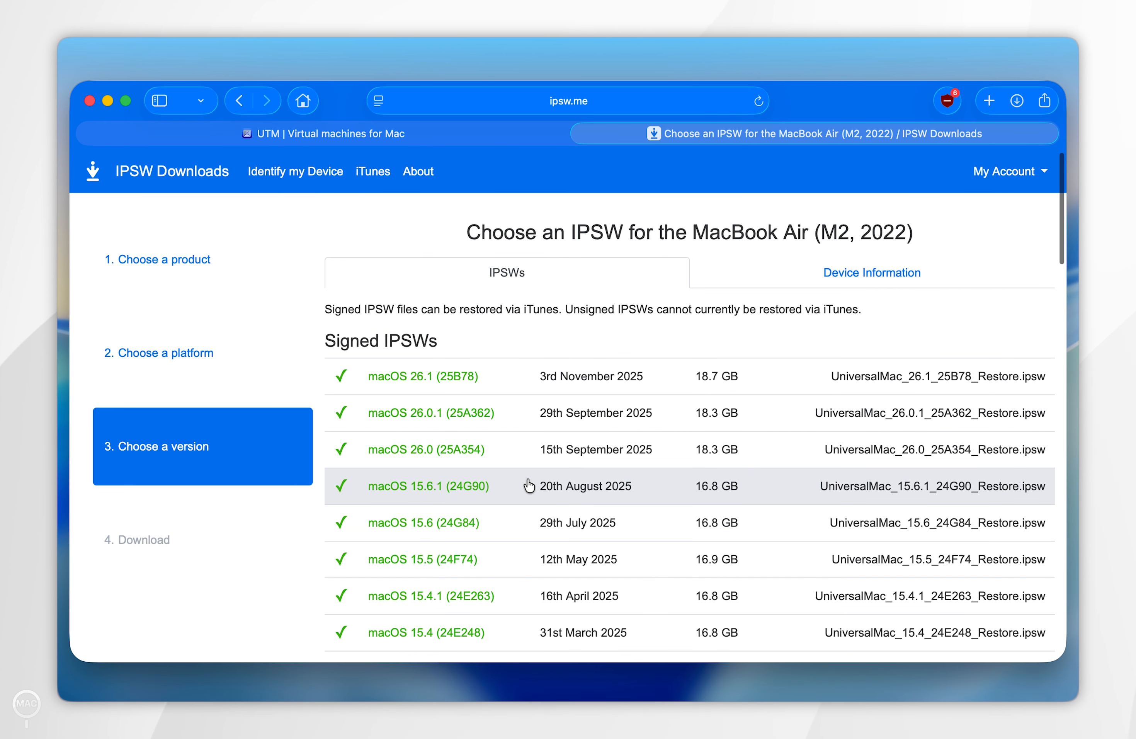
{"action": "left_click", "coordinate": [417, 491]}
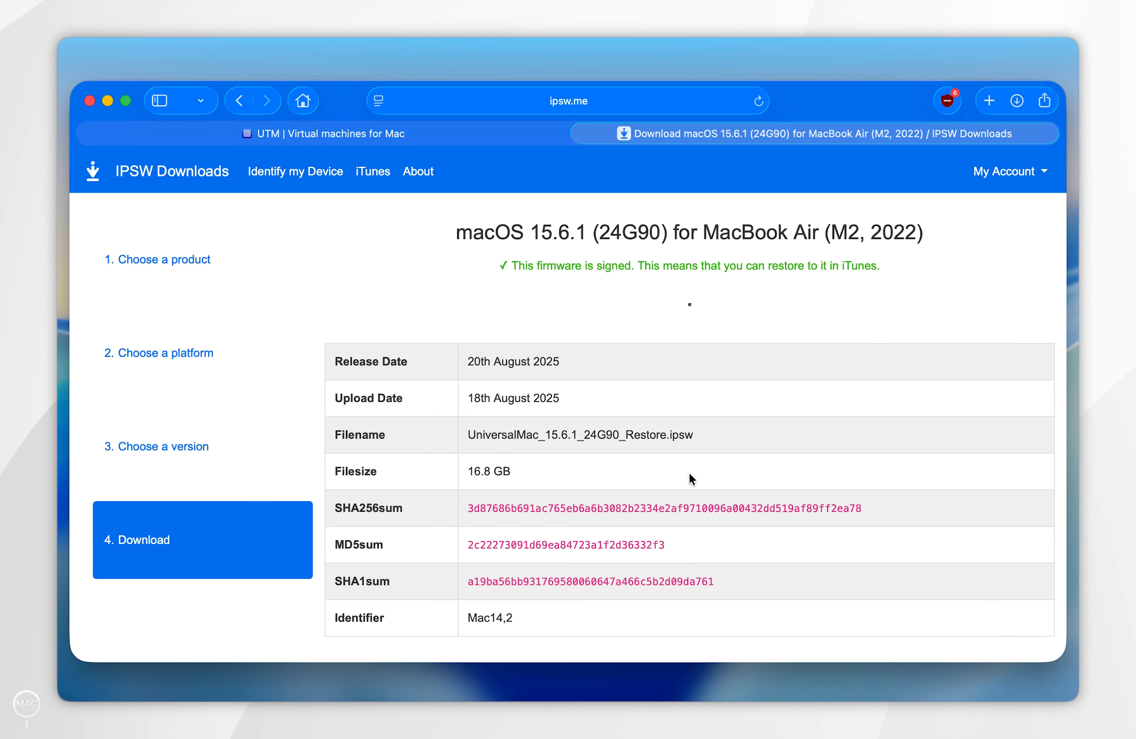
{"action": "scroll", "coordinate": [689, 471], "scroll_direction": "down", "scroll_amount": 5}
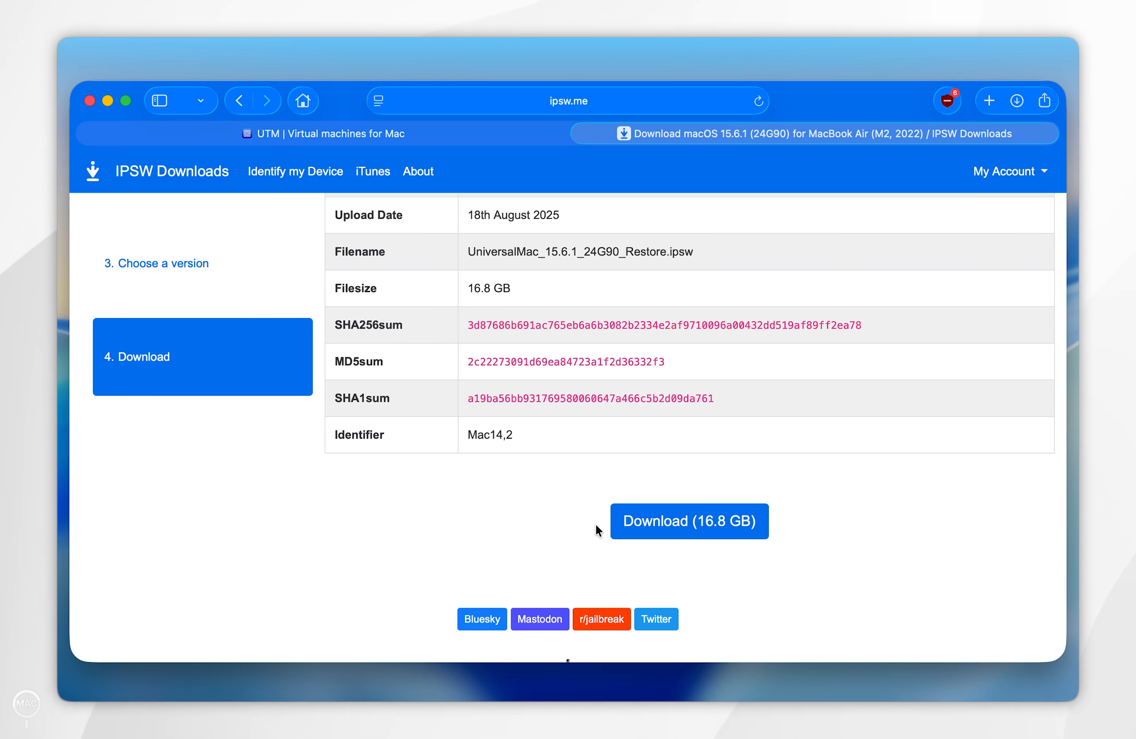
Step: Switch back to UTM, continue without selecting an IPSW file, and accept a 64 GiB storage drive
{"action": "left_click", "coordinate": [842, 710]}
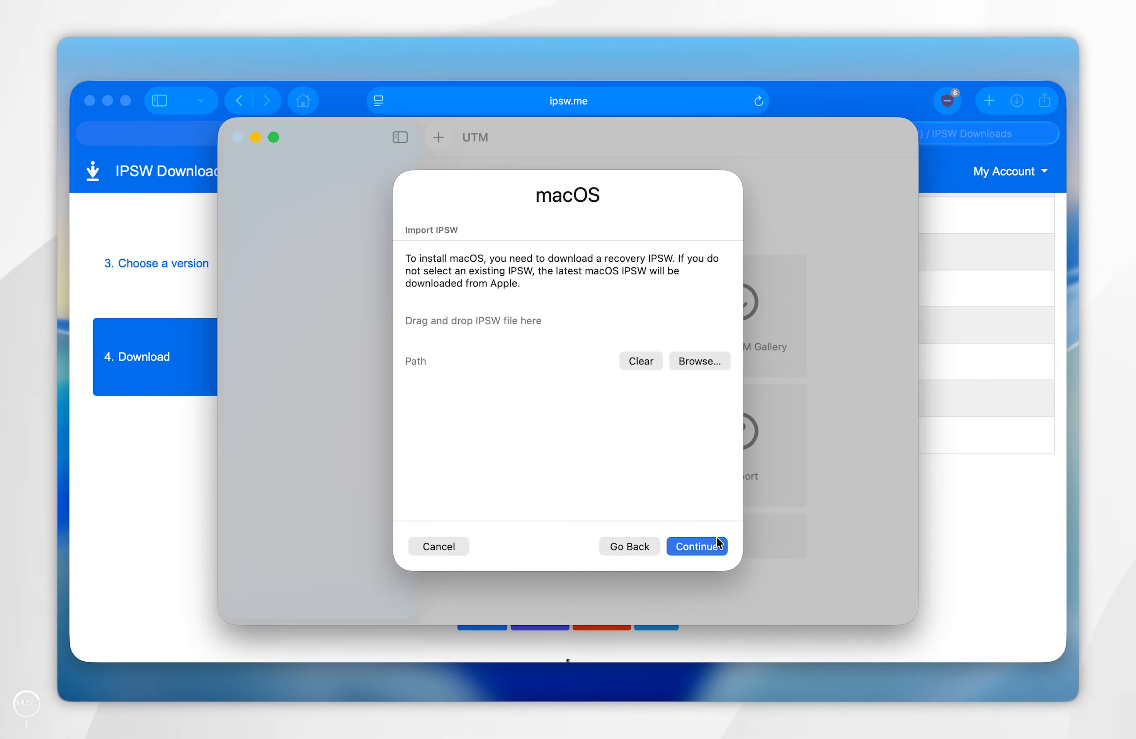
{"action": "left_click", "coordinate": [717, 548]}
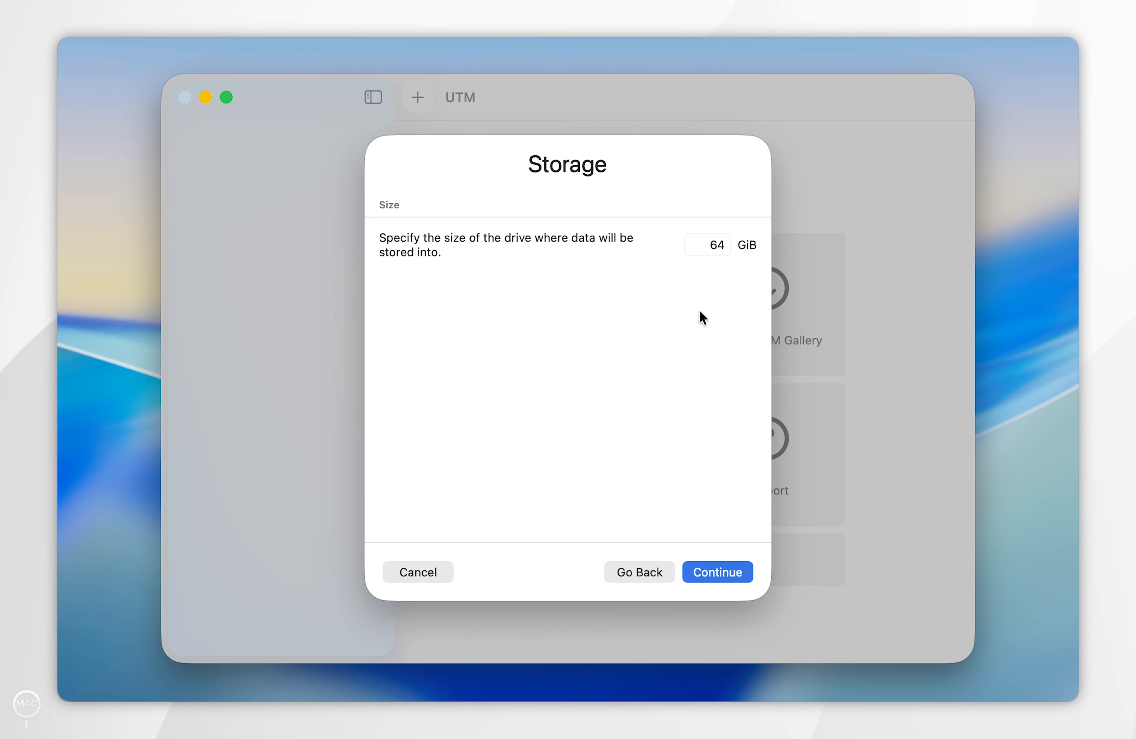
{"action": "left_click", "coordinate": [743, 572]}
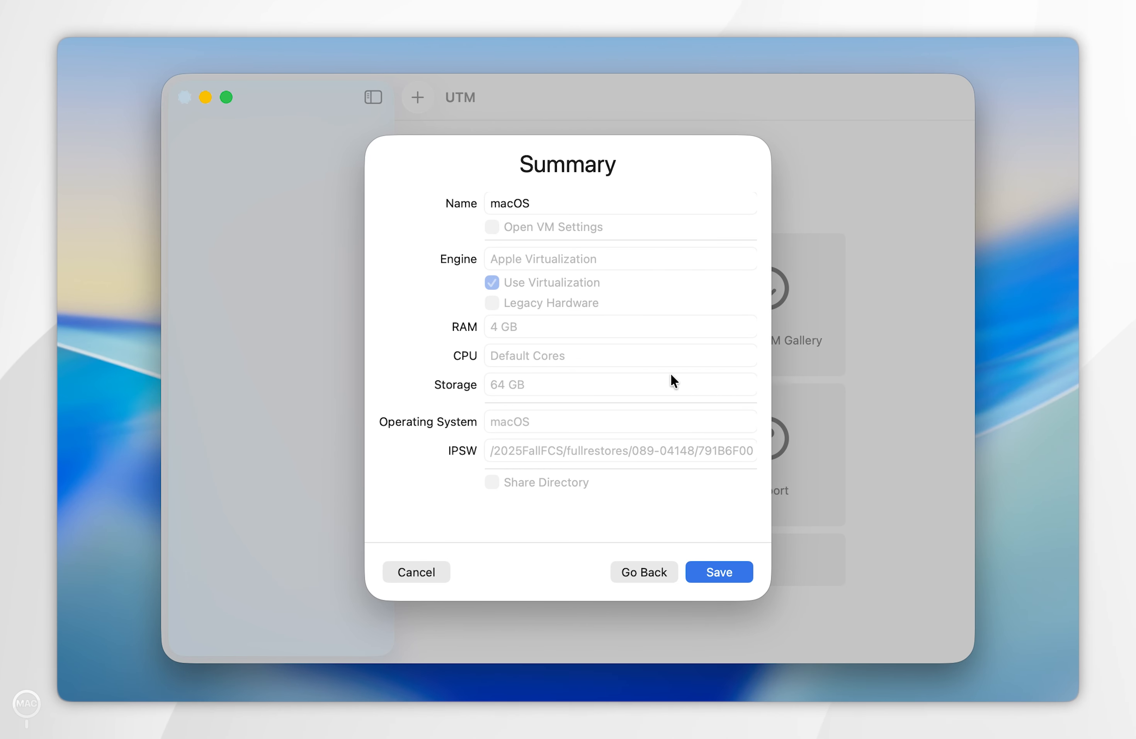
Step: Name the virtual machine macOS Tutorial and save it
{"action": "left_click", "coordinate": [538, 204]}
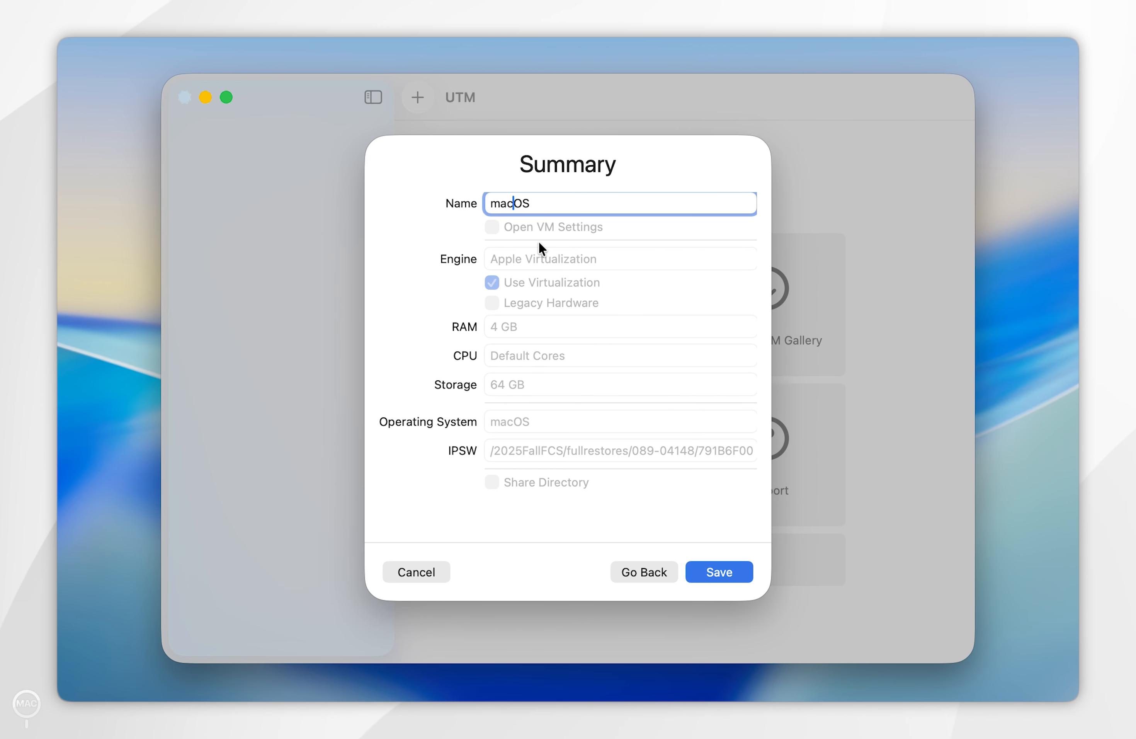
{"action": "left_click", "coordinate": [541, 202]}
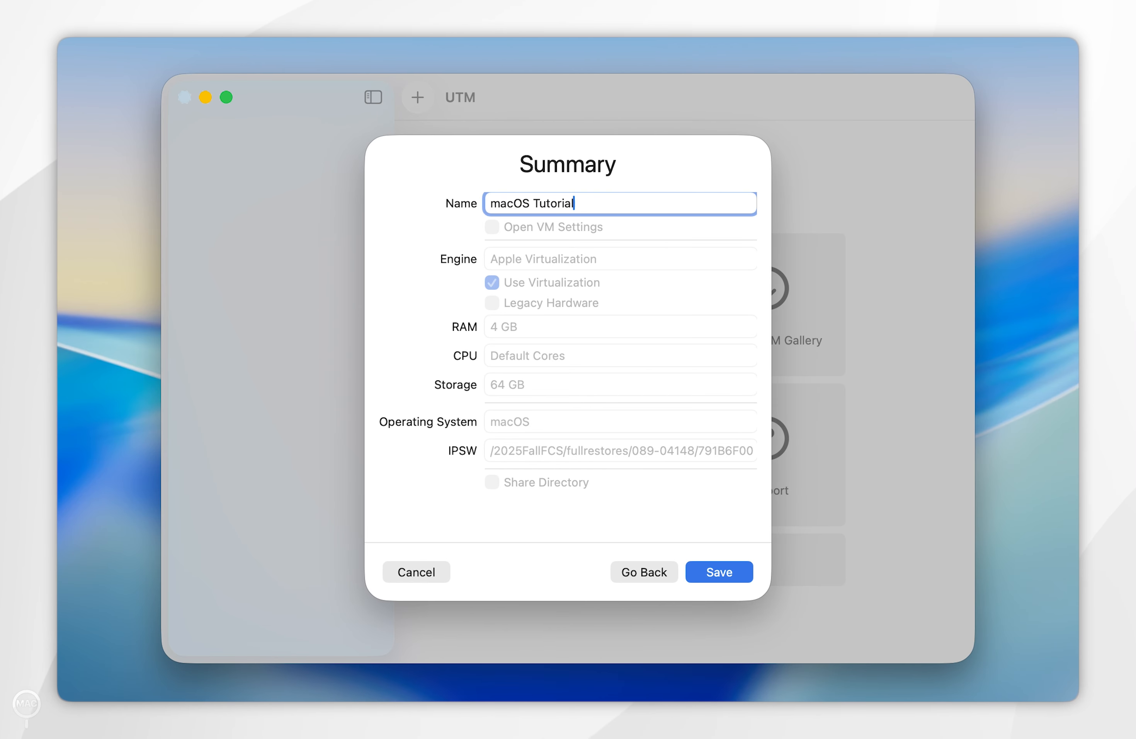
{"action": "left_click", "coordinate": [731, 570]}
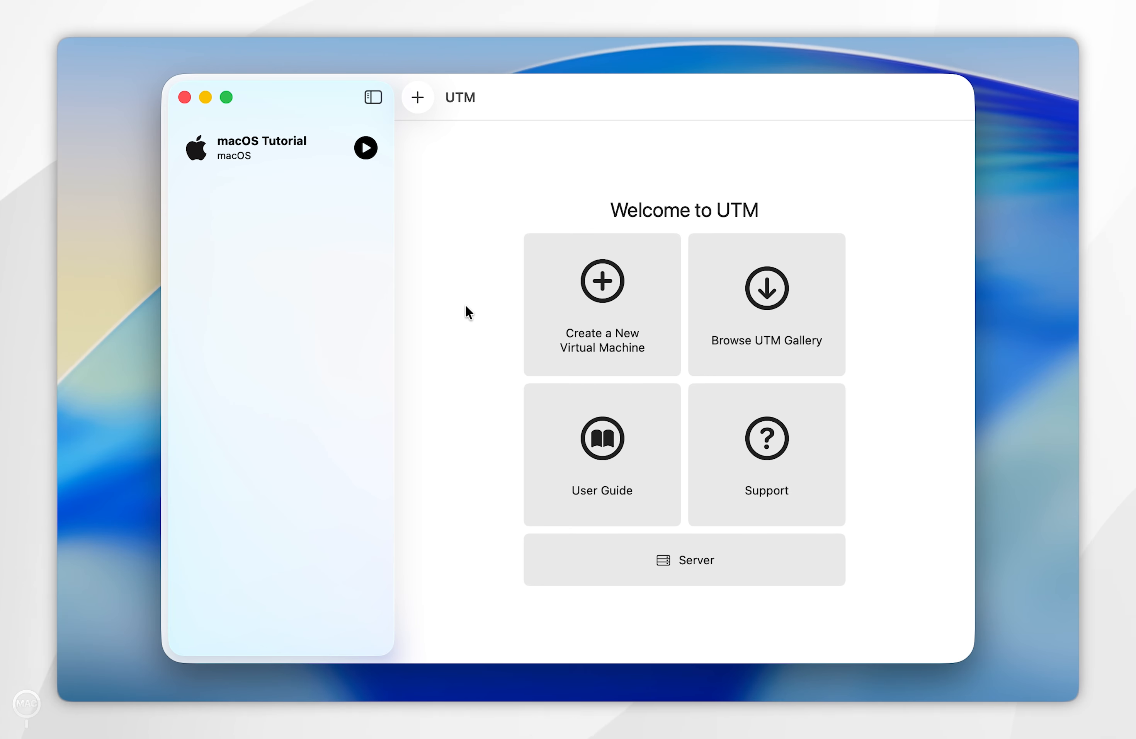
Step: Select the macOS Tutorial virtual machine, start it and agree to install macOS
{"action": "left_click", "coordinate": [303, 144]}
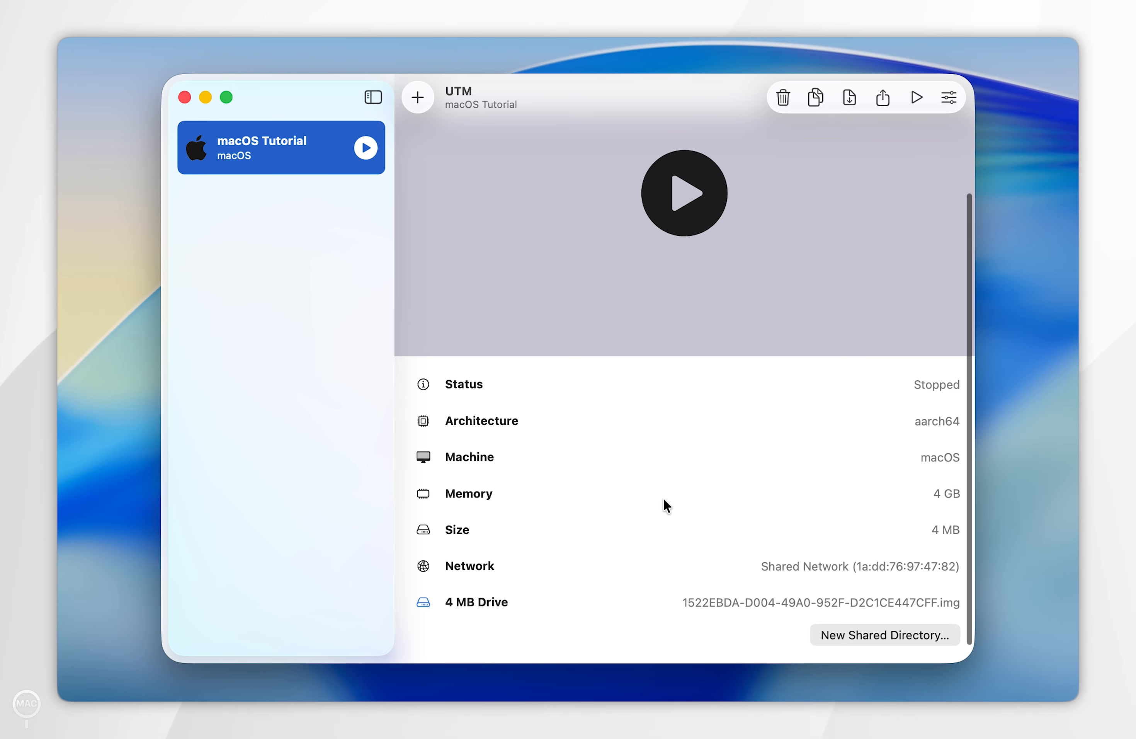
{"action": "scroll", "coordinate": [625, 501], "scroll_direction": "up", "scroll_amount": 3}
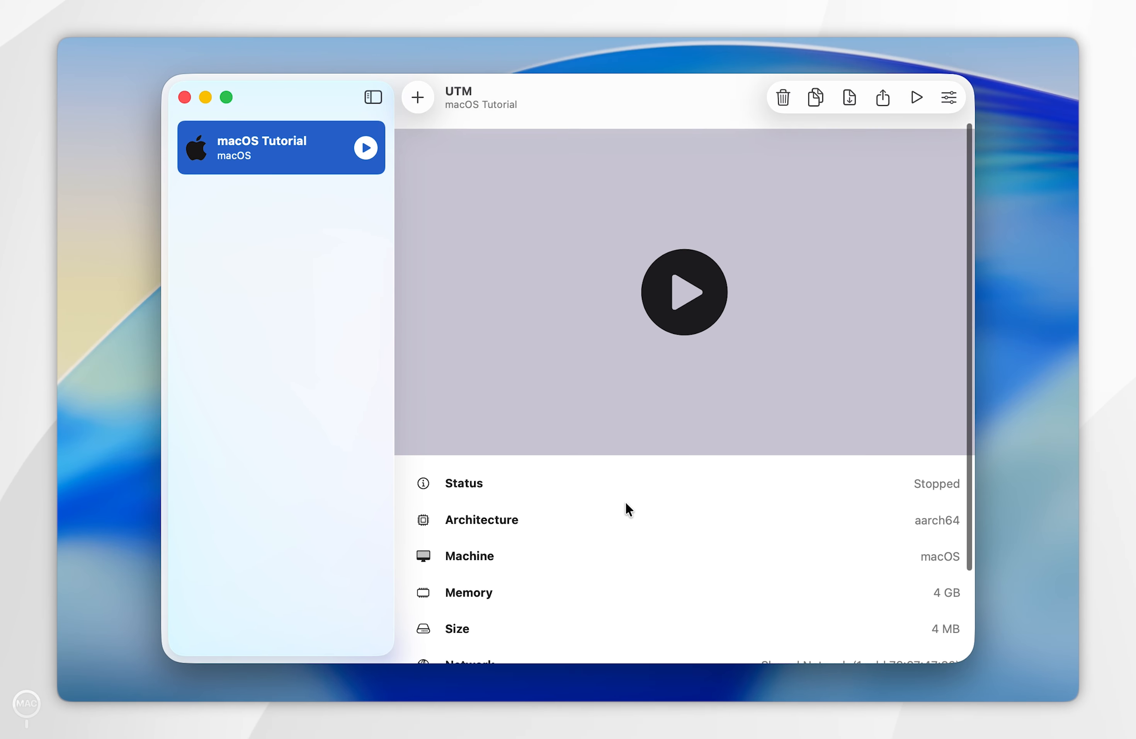
{"action": "left_click", "coordinate": [685, 282]}
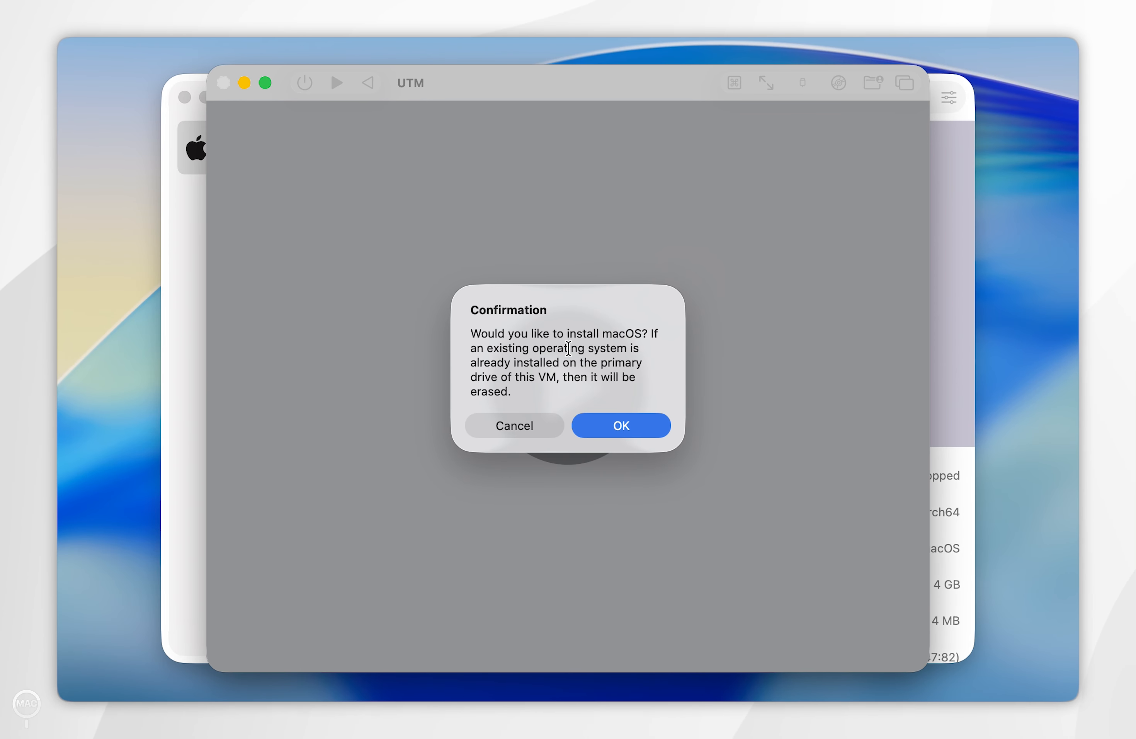
{"action": "left_click", "coordinate": [614, 431]}
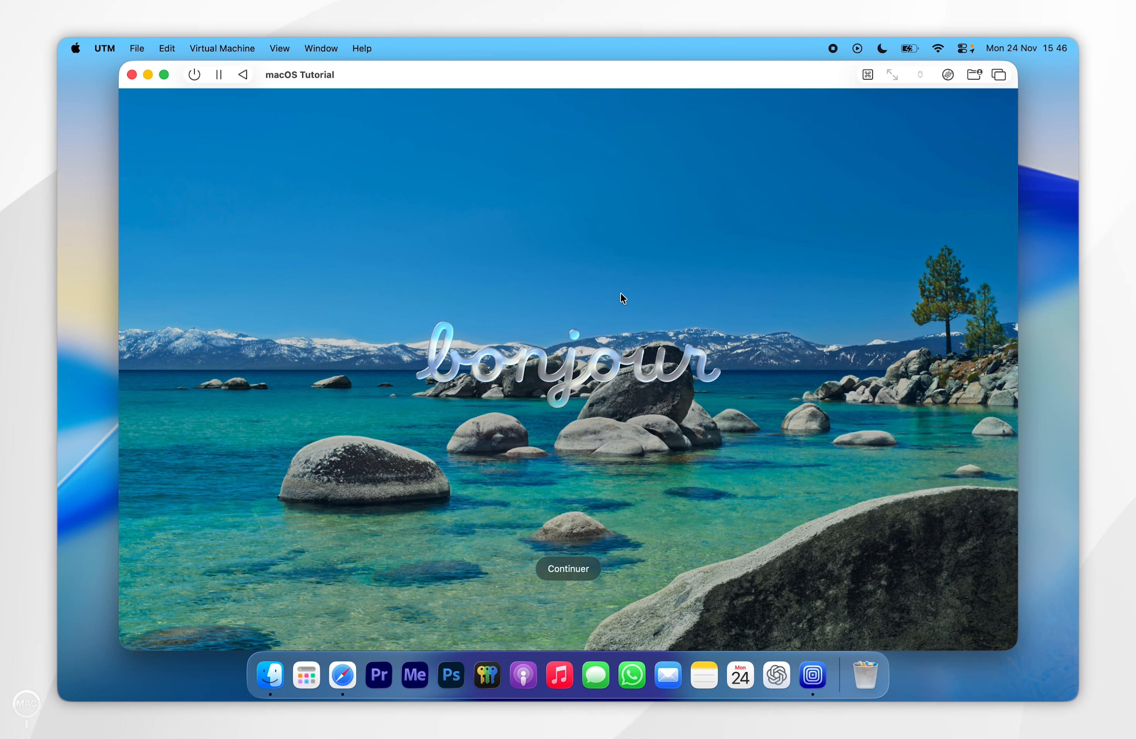
Step: Proceed past the greeting and welcome screens of the macOS setup in the virtual machine
{"action": "left_click", "coordinate": [562, 569]}
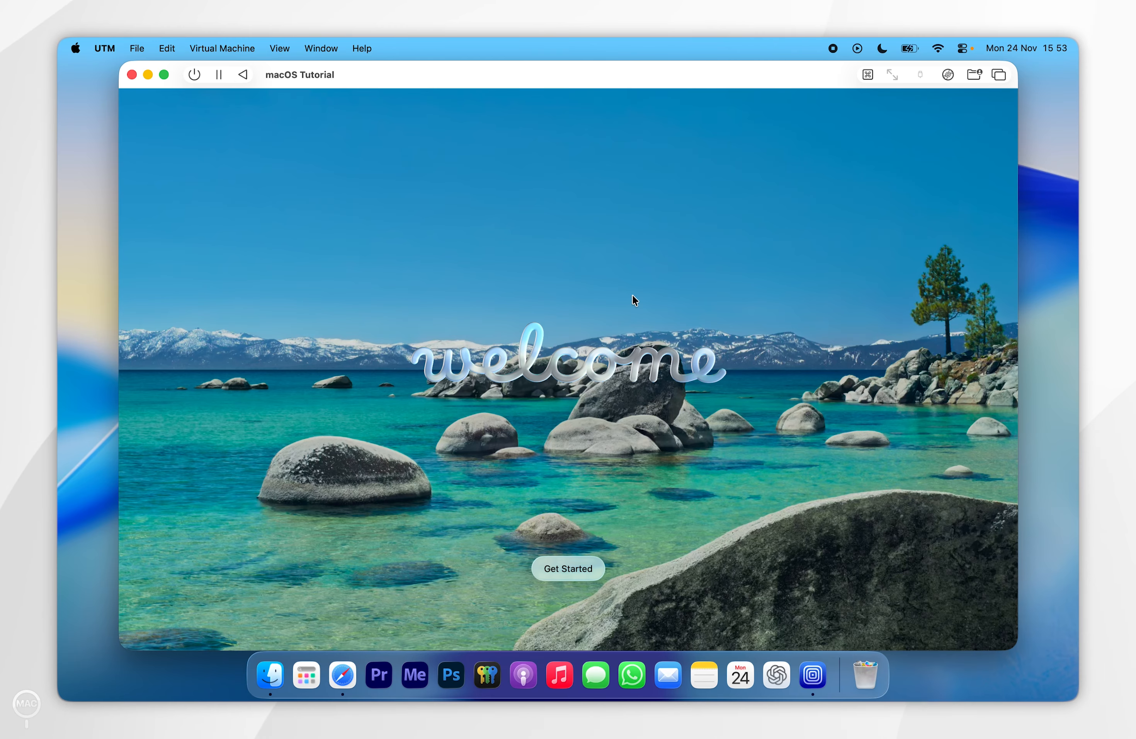
{"action": "left_click", "coordinate": [565, 567]}
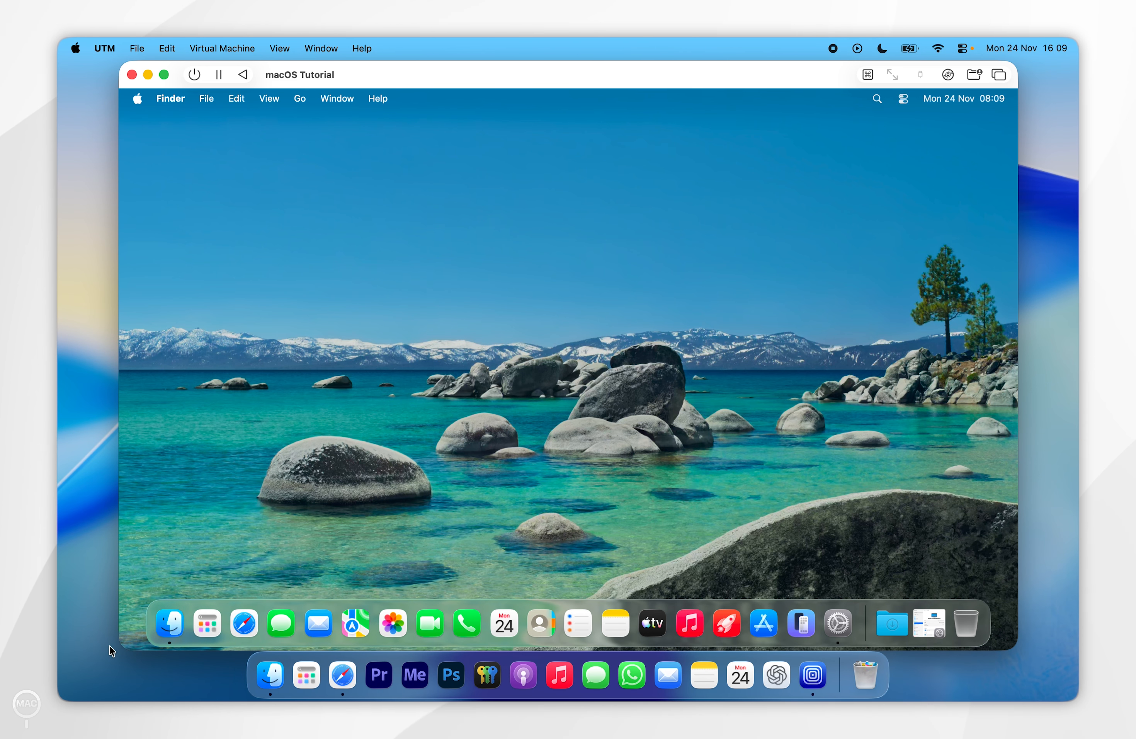
Step: Shrink the macOS Tutorial window and move it to the middle of the desktop
{"action": "left_click_drag", "start_coordinate": [119, 649], "coordinate": [283, 560]}
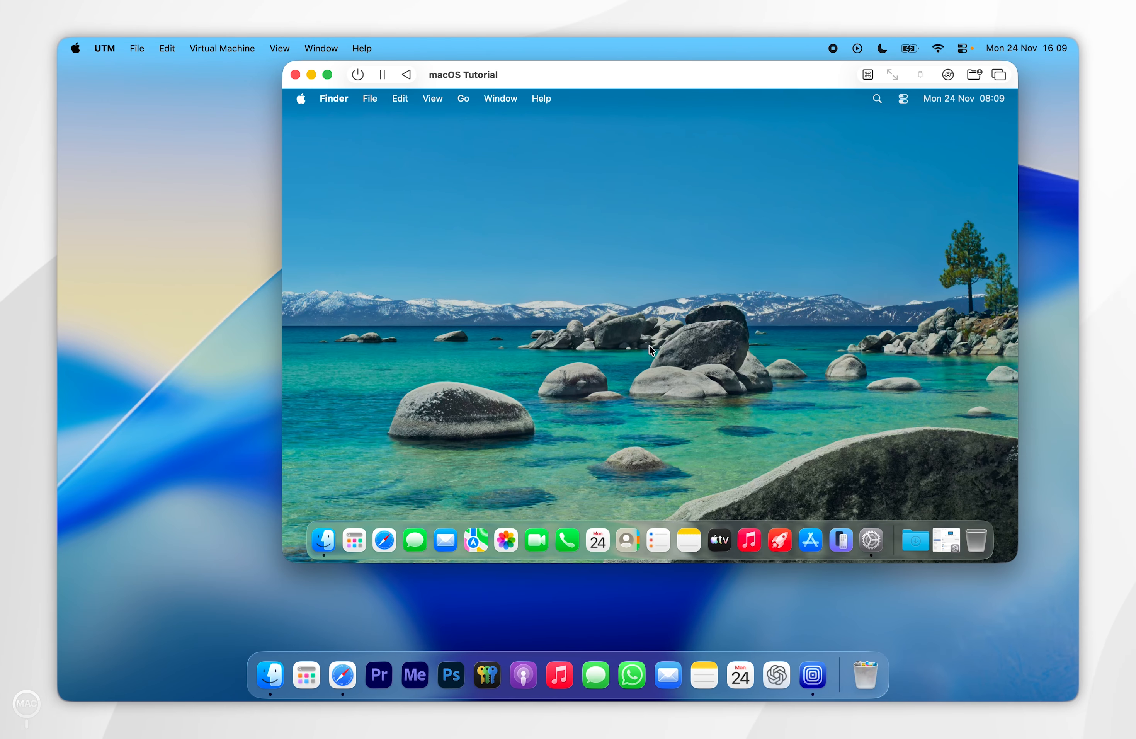
{"action": "left_click_drag", "start_coordinate": [648, 73], "coordinate": [556, 112]}
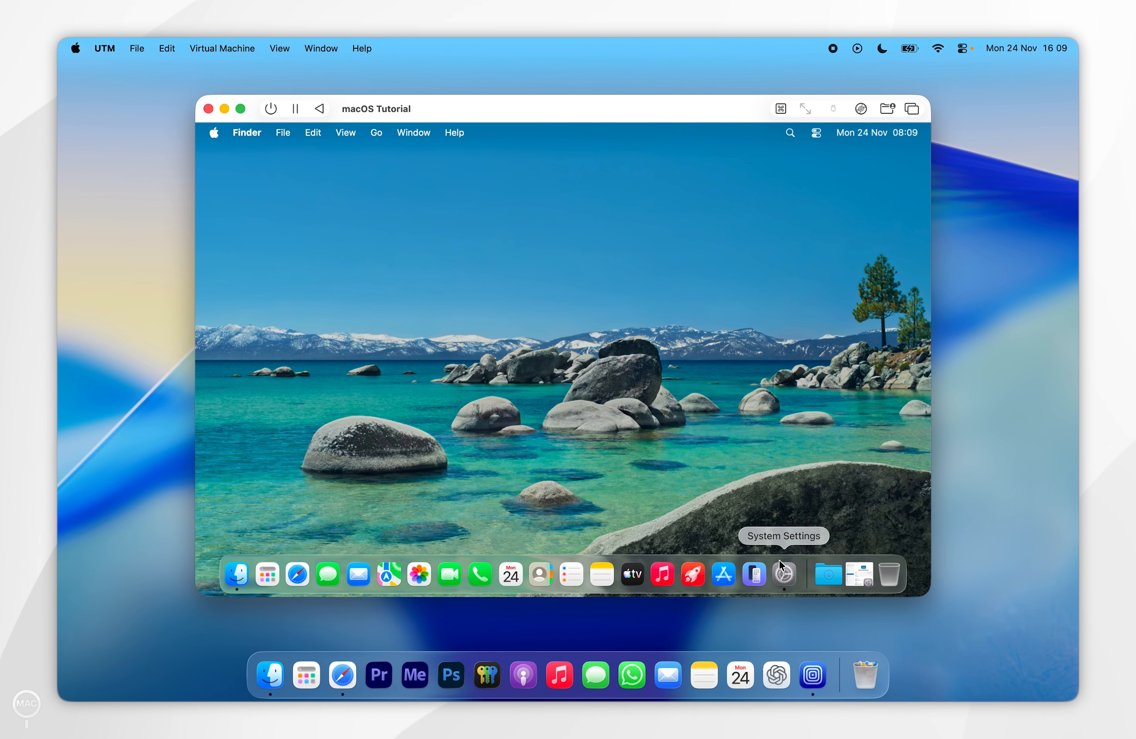
Step: Examine the virtual machine's chip, memory, macOS, display and storage details in System Settings' About page, and minimize System Settings
{"action": "left_click", "coordinate": [785, 574]}
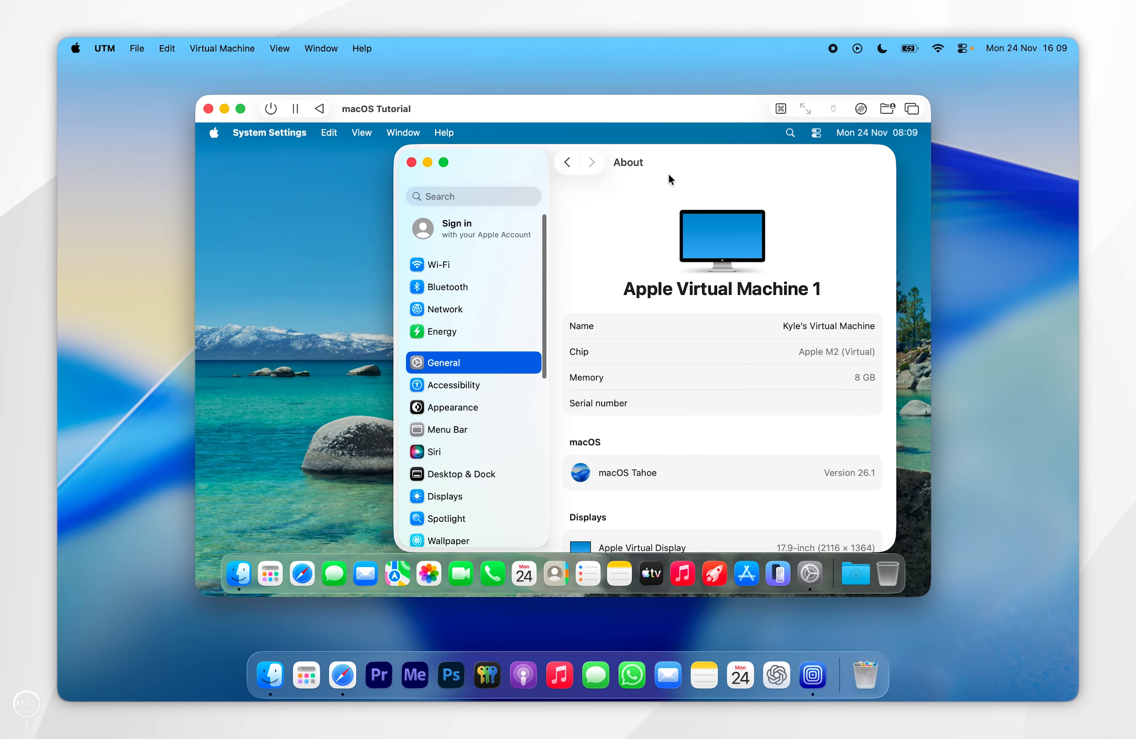
{"action": "double_click", "coordinate": [659, 167]}
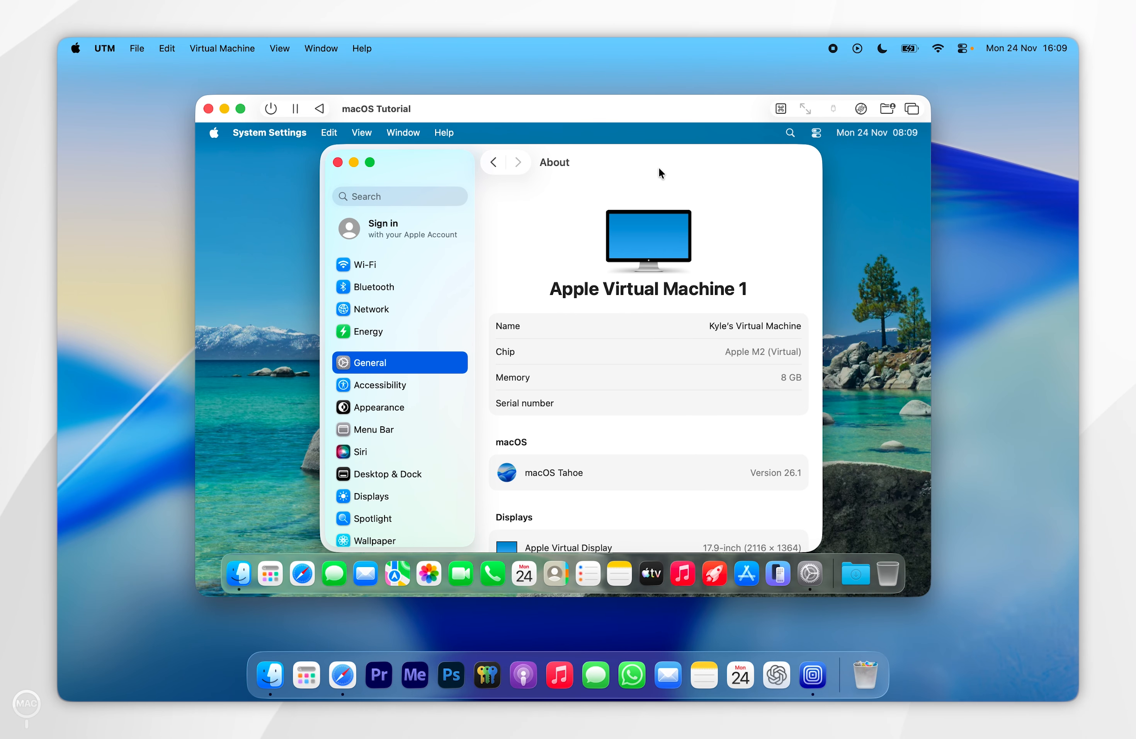
{"action": "left_click", "coordinate": [412, 363]}
{"action": "left_click", "coordinate": [521, 315]}
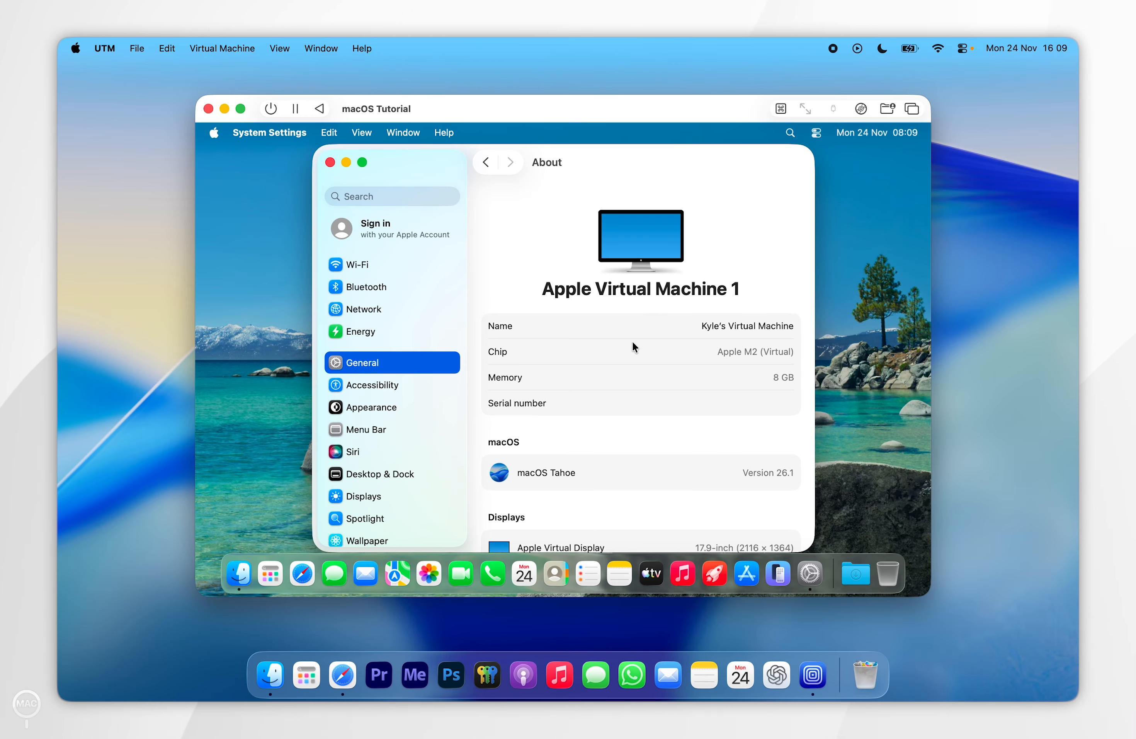
{"action": "scroll", "coordinate": [632, 341], "scroll_direction": "down", "scroll_amount": 5}
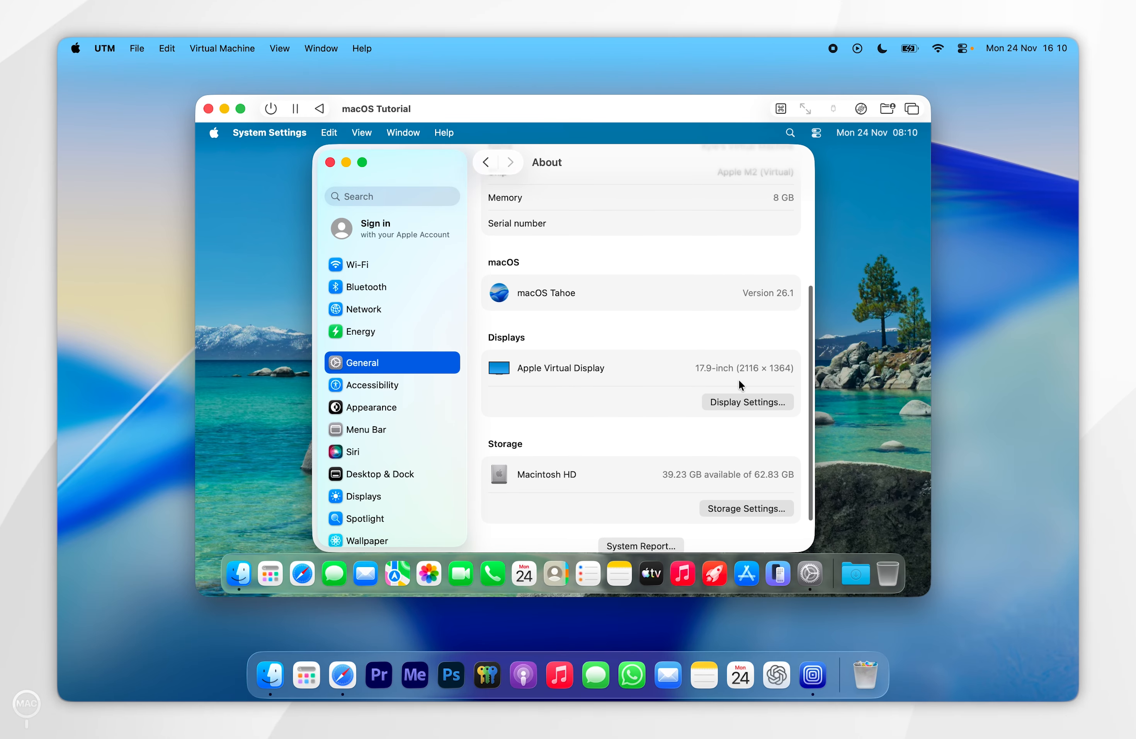
{"action": "scroll", "coordinate": [669, 376], "scroll_direction": "up", "scroll_amount": 5}
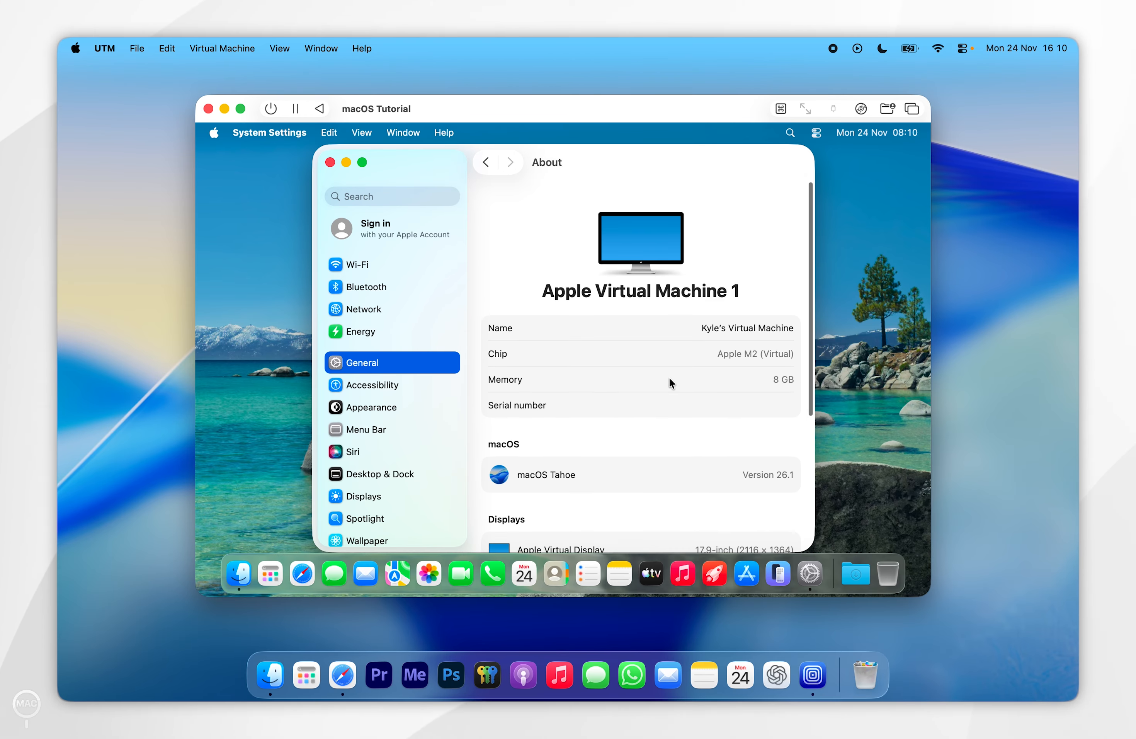
{"action": "key", "text": "super+m"}
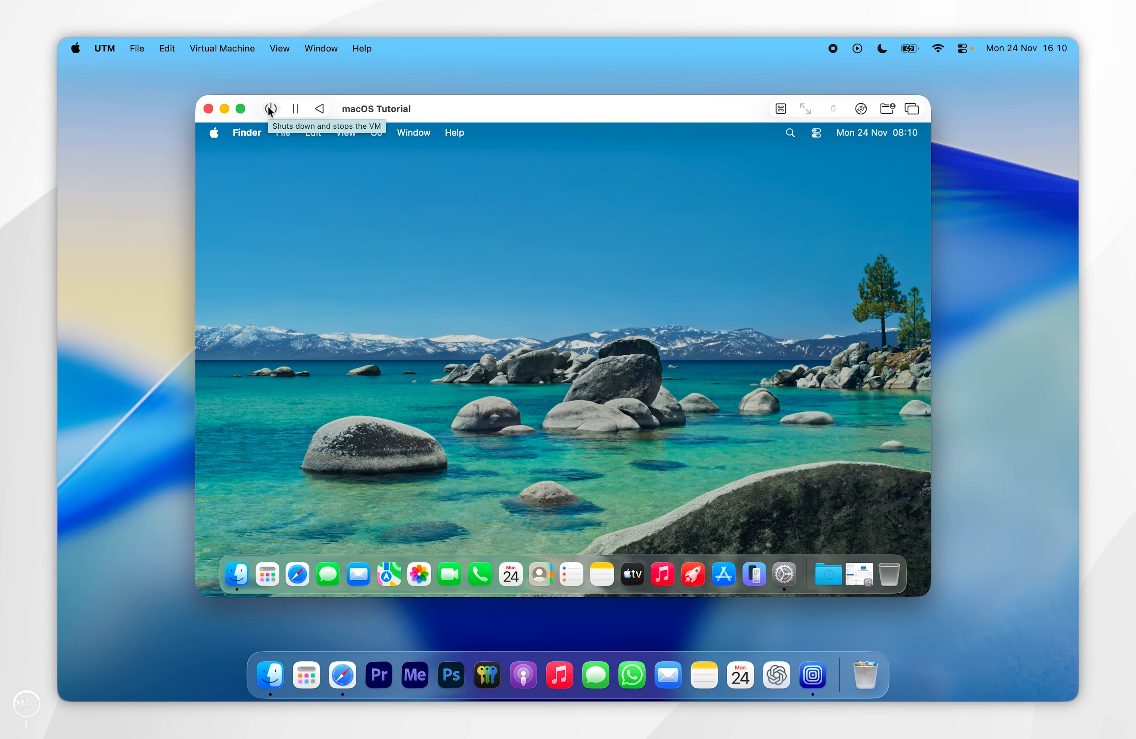
Step: Shut down the virtual machine from within its macOS and close the macOS Tutorial window
{"action": "left_click", "coordinate": [215, 134]}
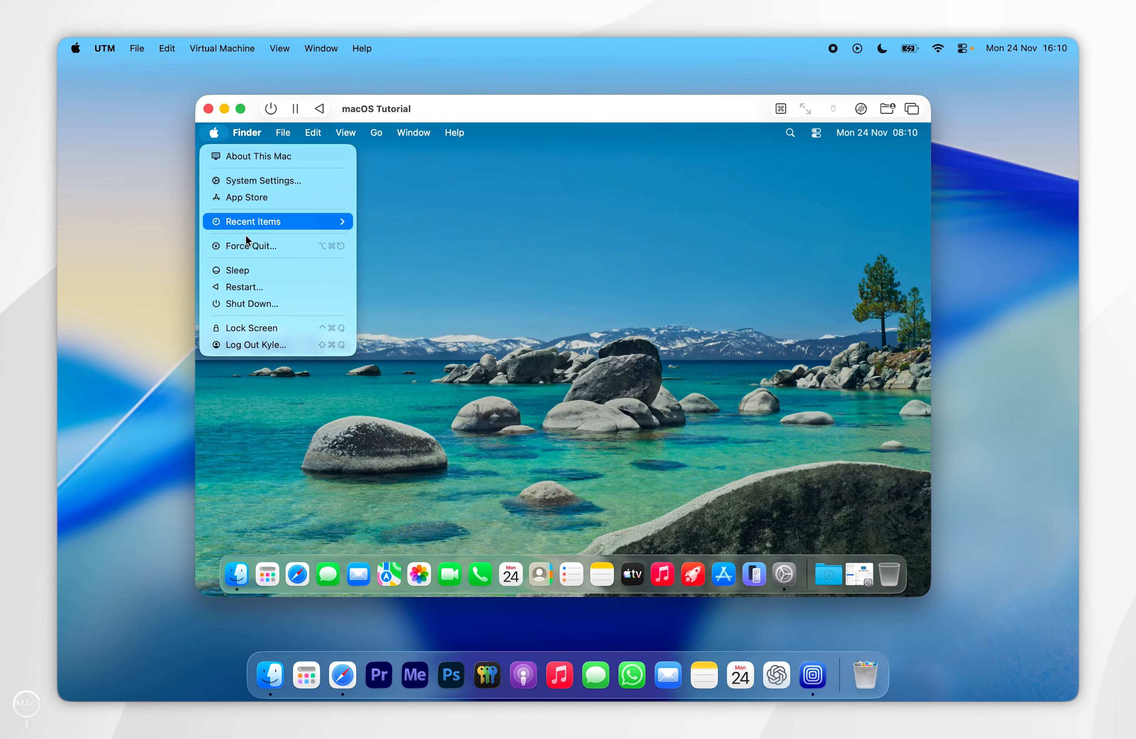
{"action": "left_click", "coordinate": [289, 304]}
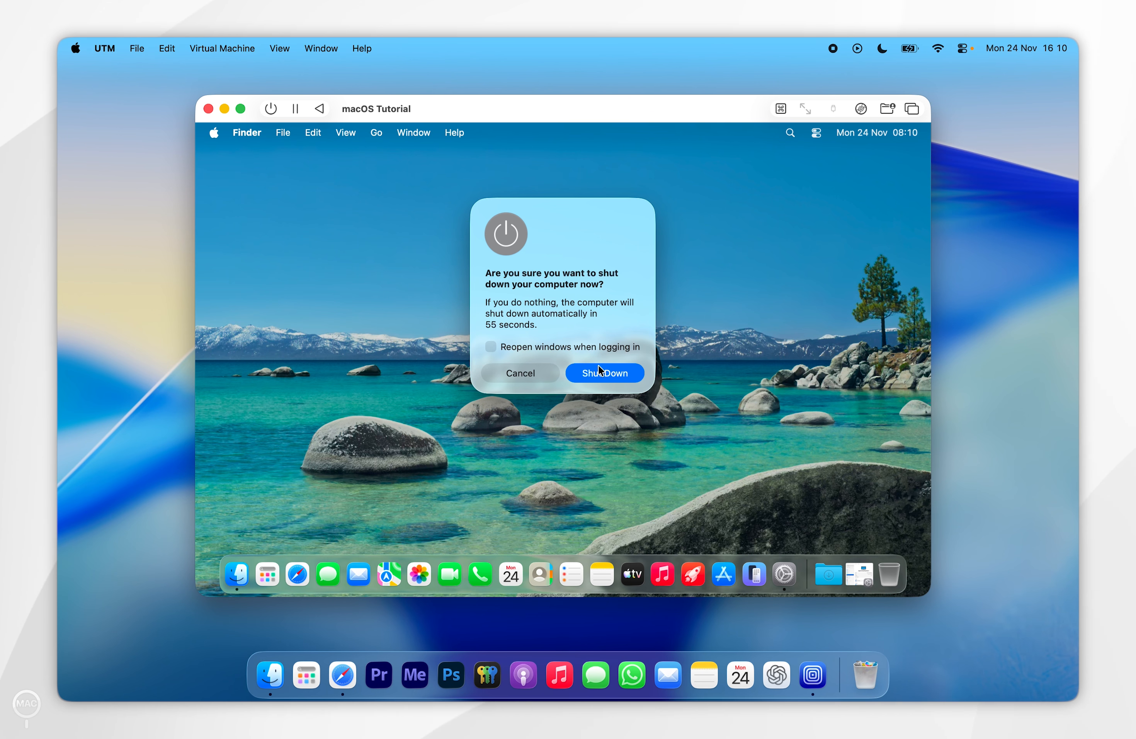
{"action": "left_click", "coordinate": [631, 372]}
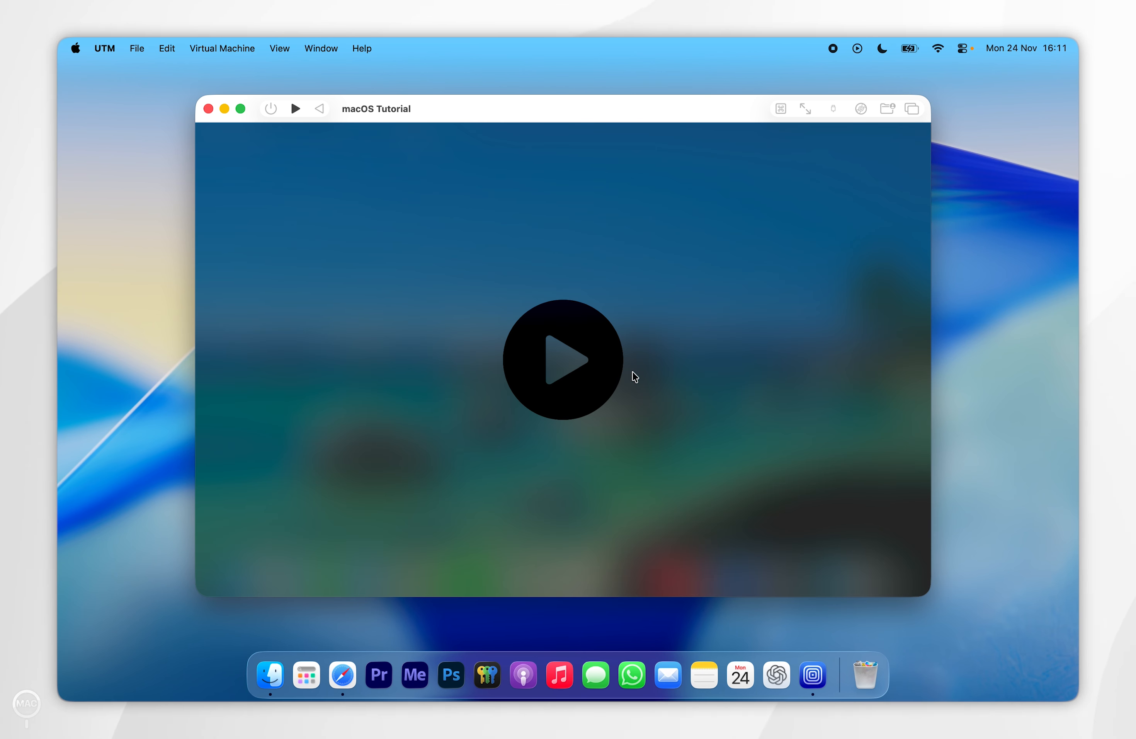
{"action": "left_click", "coordinate": [209, 109]}
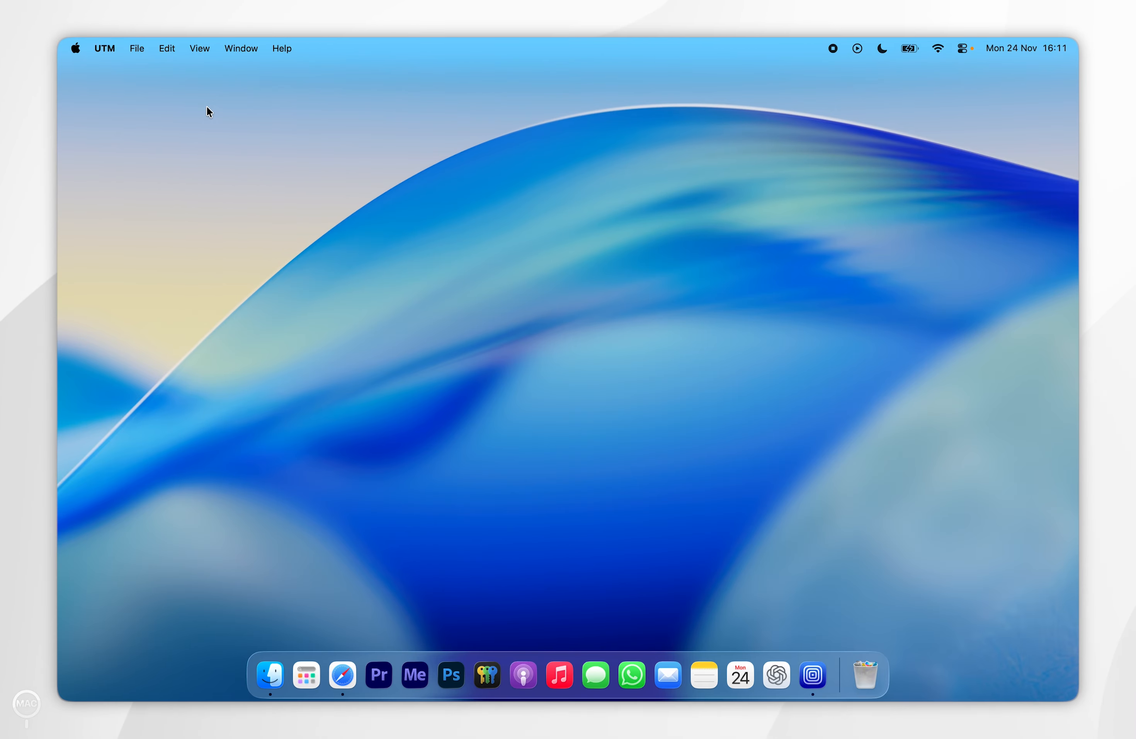
Step: Bring UTM's main window back and examine the System, Display and Network settings of the macOS Tutorial virtual machine
{"action": "left_click", "coordinate": [812, 675]}
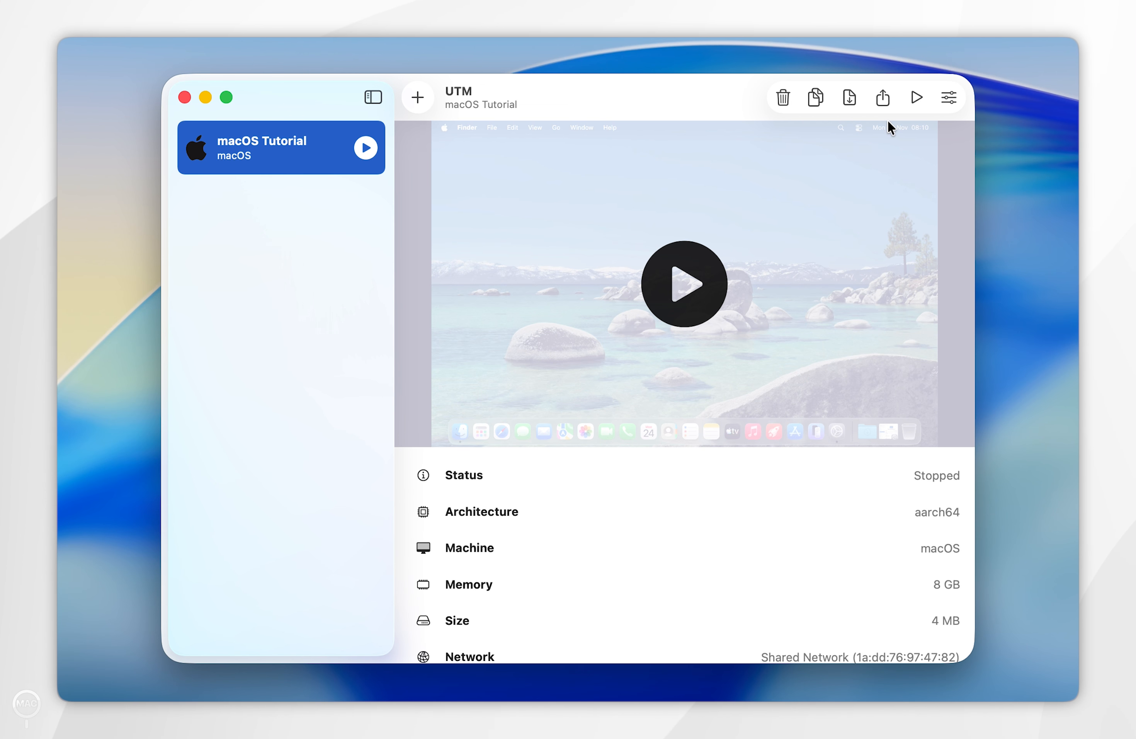
{"action": "left_click", "coordinate": [949, 98]}
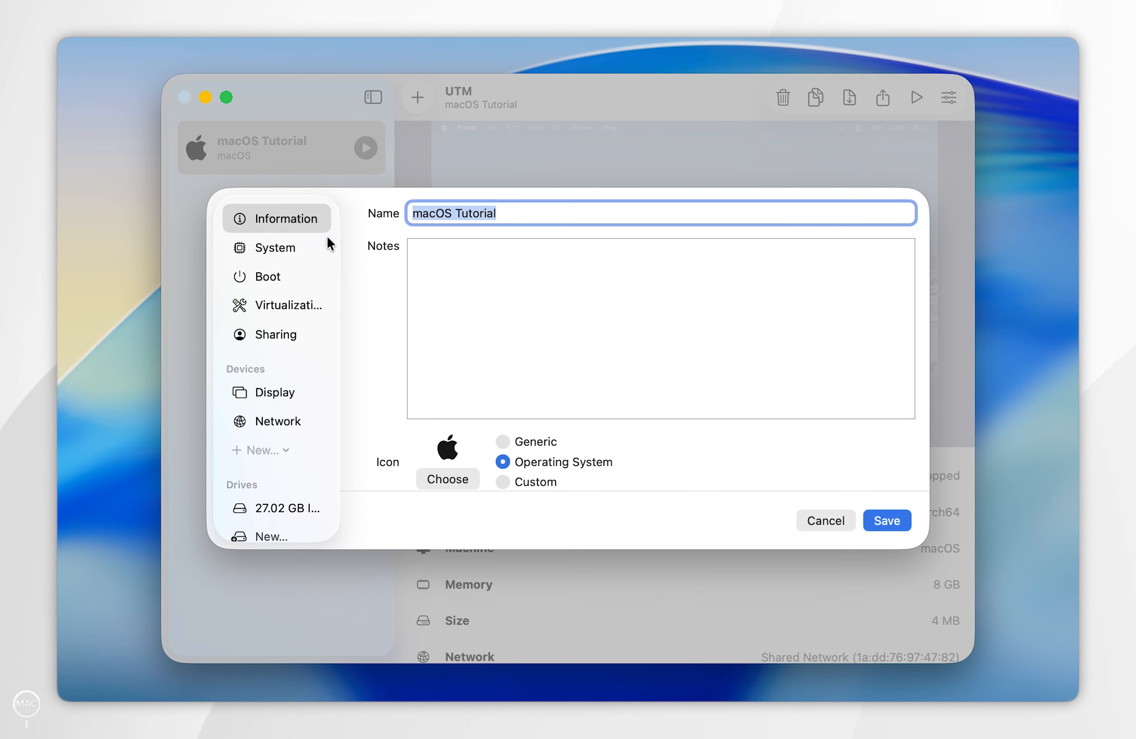
{"action": "left_click", "coordinate": [270, 248]}
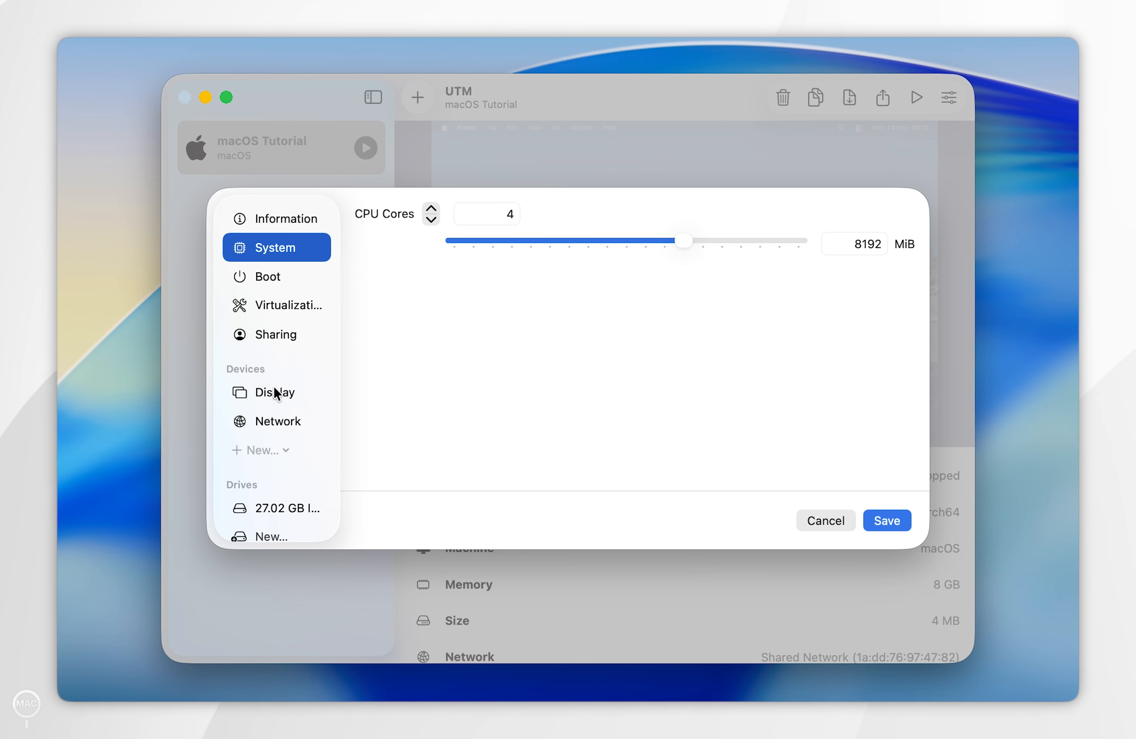
{"action": "left_click", "coordinate": [284, 392]}
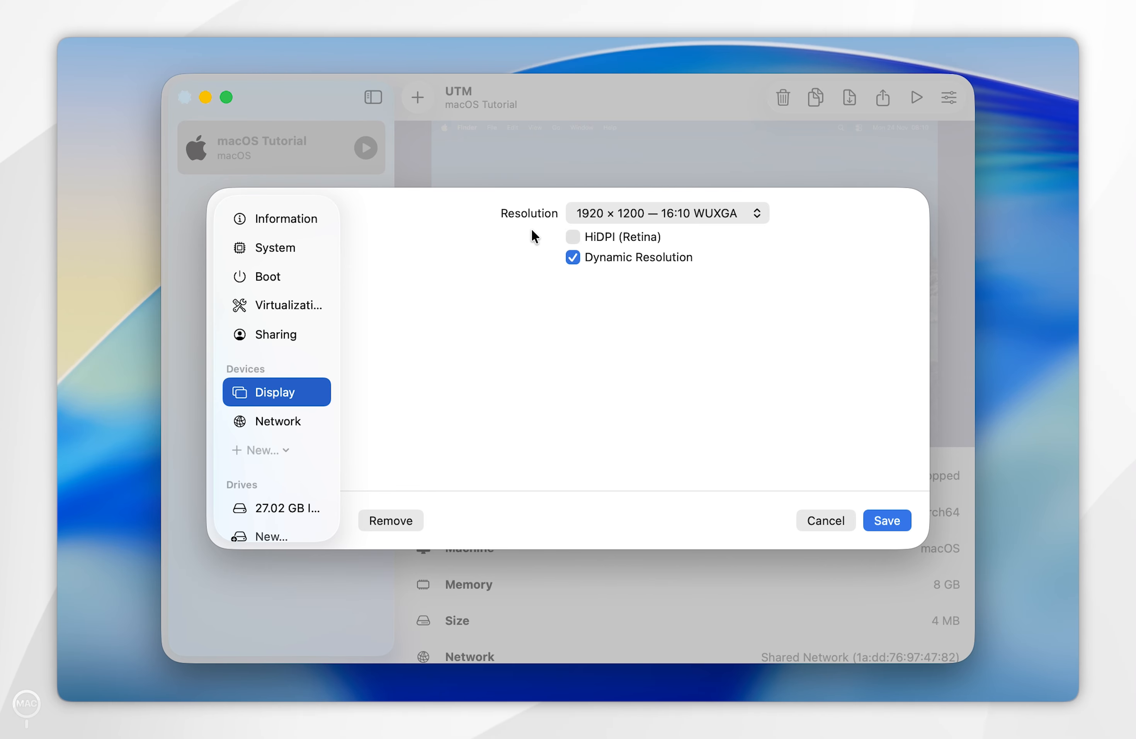
{"action": "left_click", "coordinate": [271, 423]}
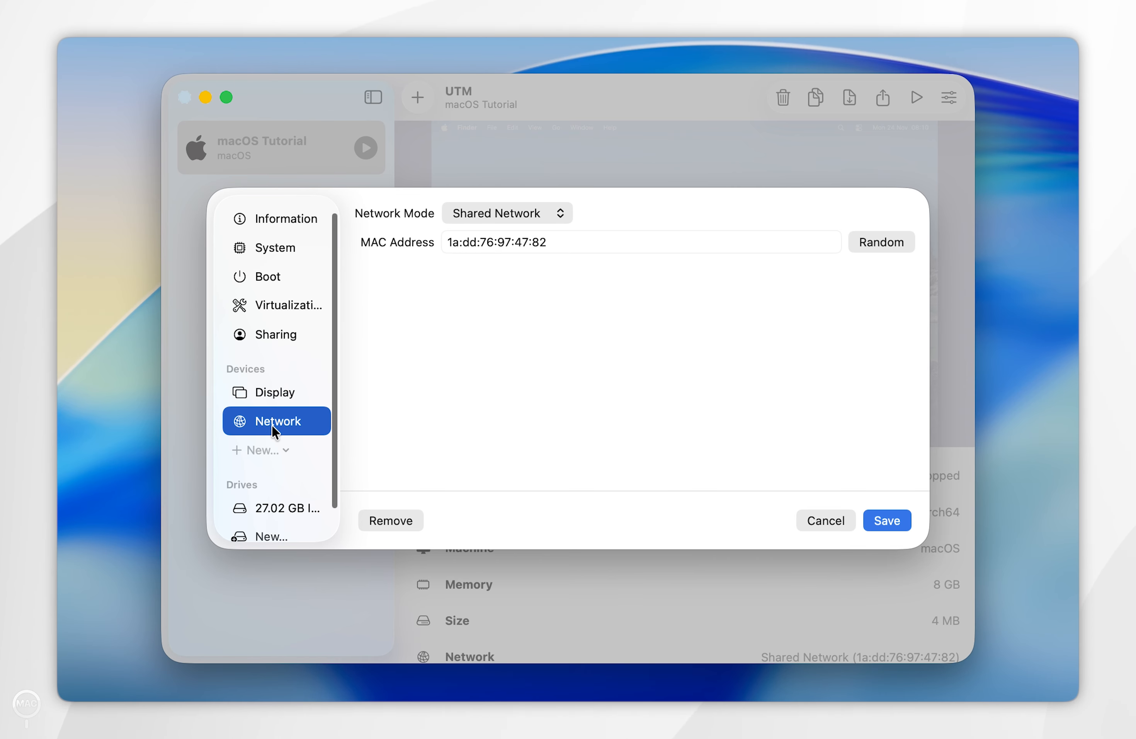
Step: Examine the existing drive's settings and the new drive options, and cancel the virtual machine's settings
{"action": "scroll", "coordinate": [271, 424], "scroll_direction": "down", "scroll_amount": 1}
{"action": "left_click", "coordinate": [272, 489]}
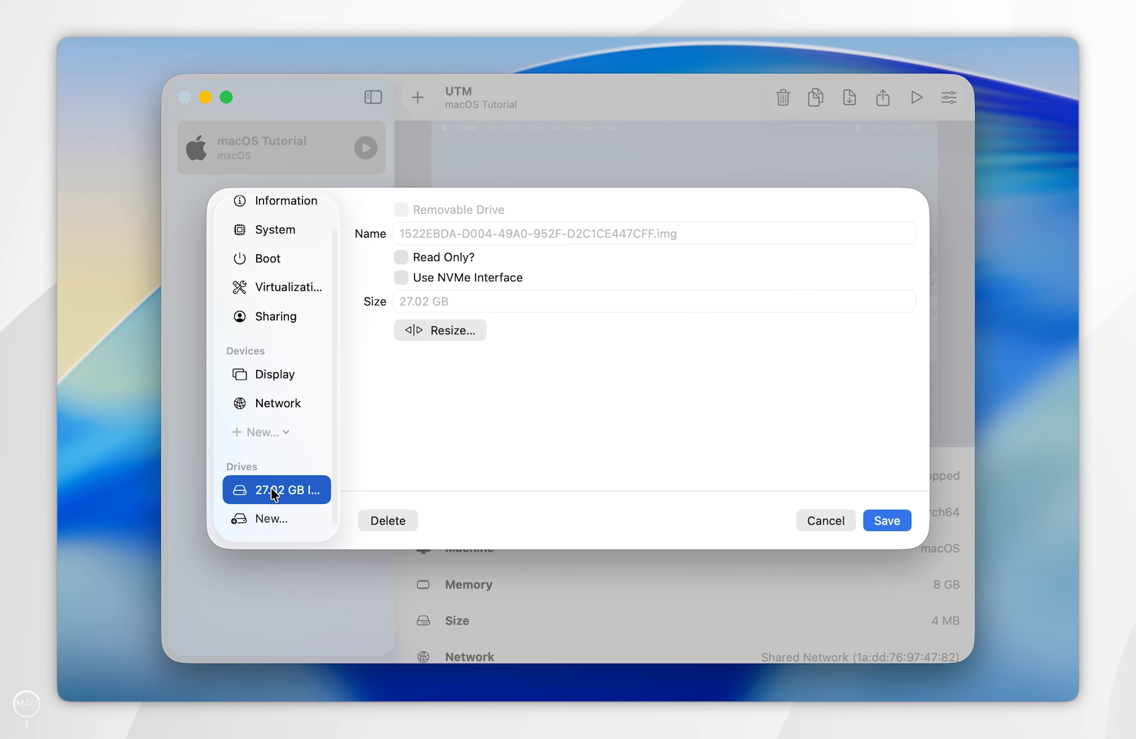
{"action": "left_click", "coordinate": [265, 518]}
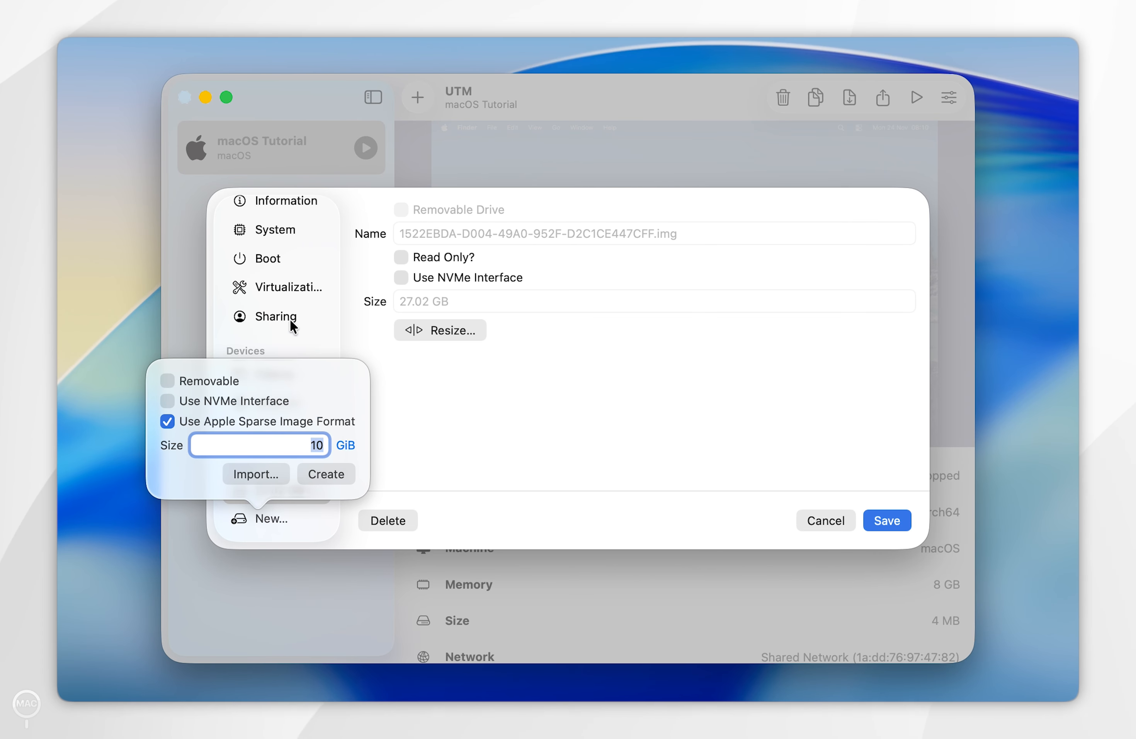
{"action": "left_click", "coordinate": [287, 329]}
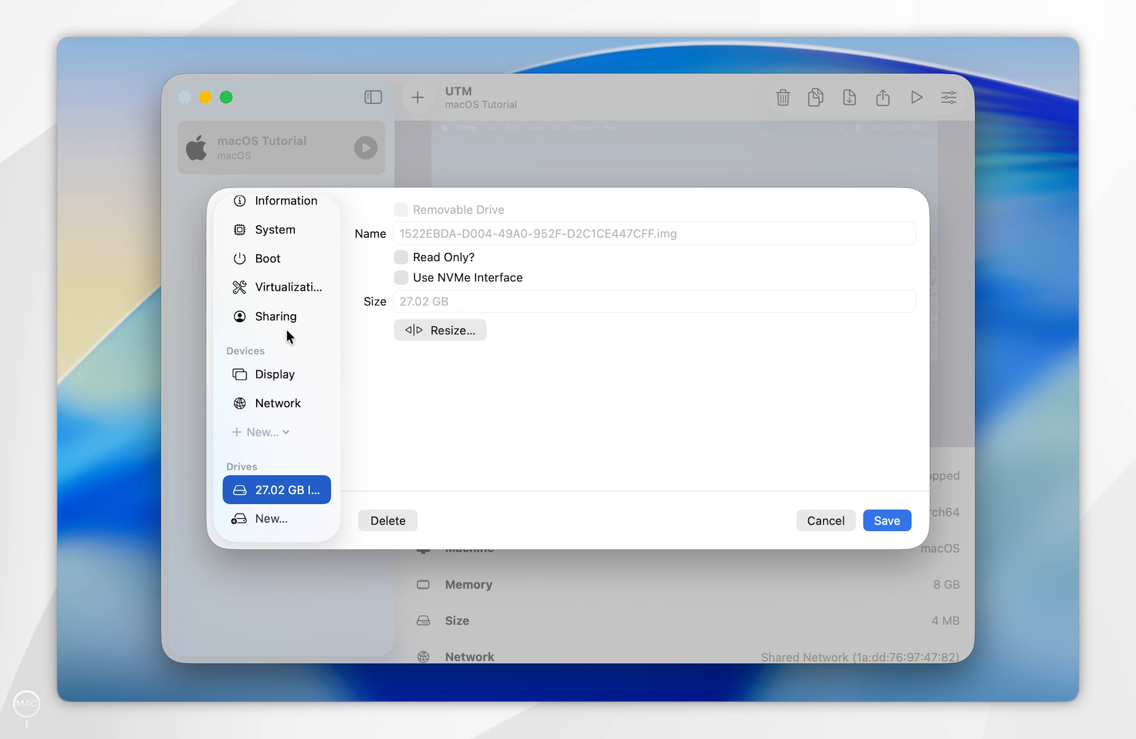
{"action": "left_click", "coordinate": [808, 520]}
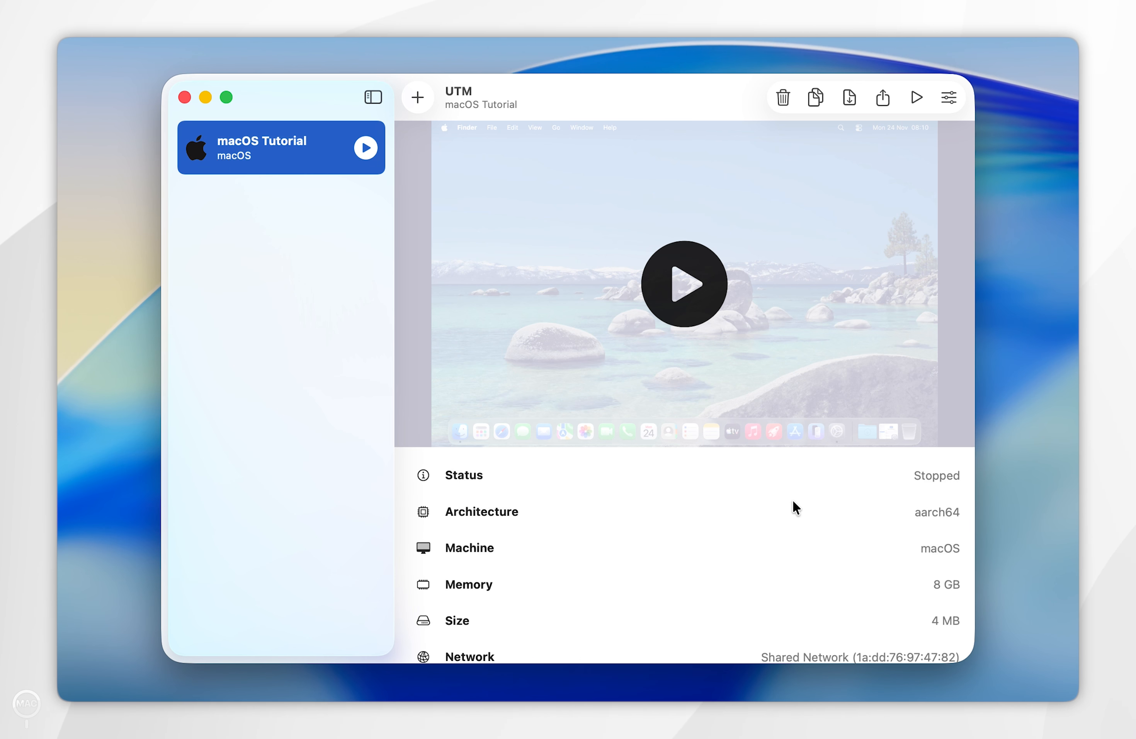